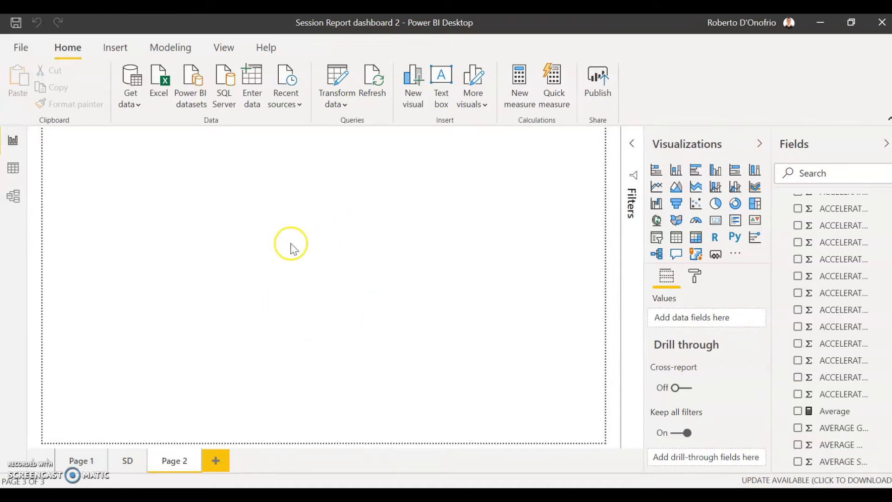
- Create a new measure named Acute_TD and begin its formula with the CALCULATE function, continuing on a second line
{"action": "left_click", "coordinate": [520, 103]}
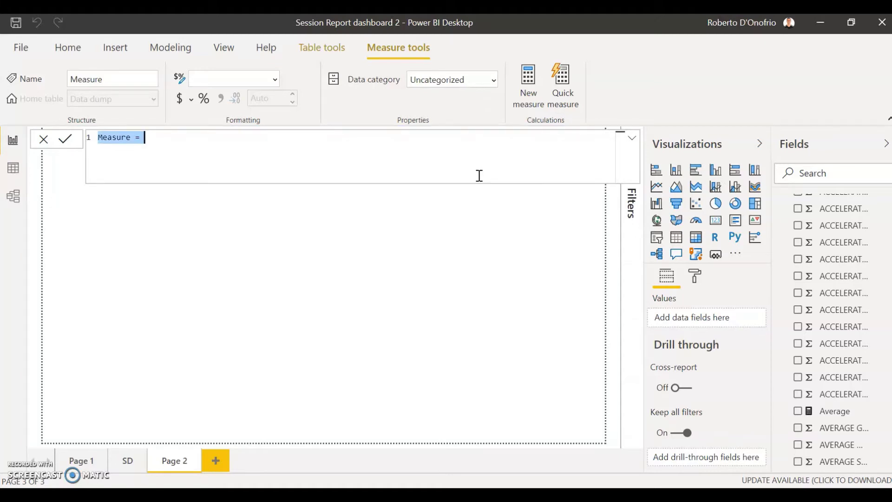
{"action": "double_click", "coordinate": [108, 137]}
{"action": "type", "text": "Acute_TD"}
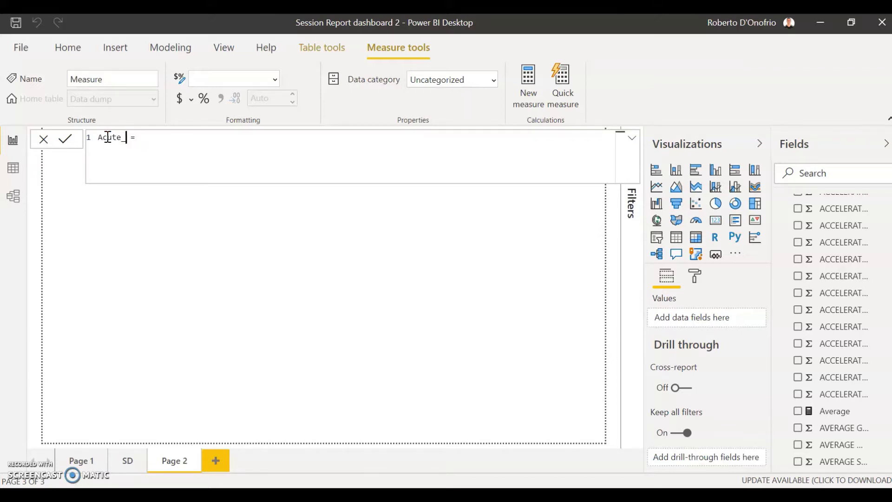
{"action": "left_click", "coordinate": [209, 145]}
{"action": "type", "text": "calcula"}
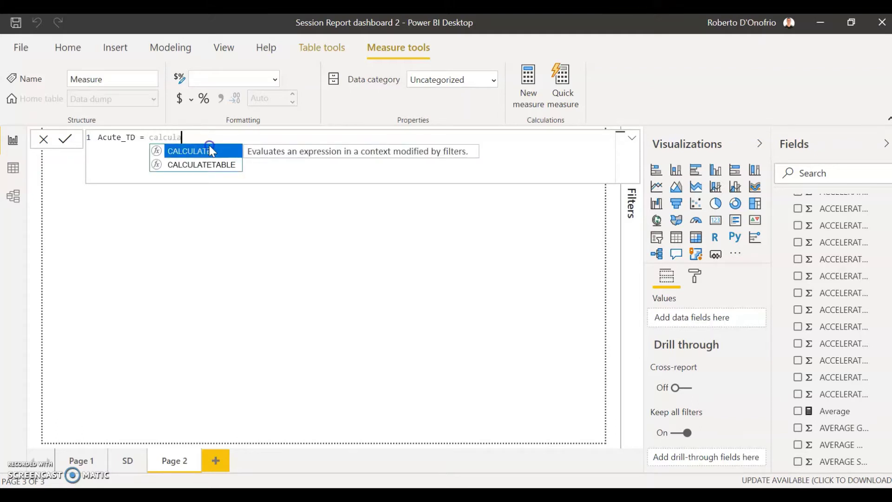
{"action": "left_click", "coordinate": [210, 148]}
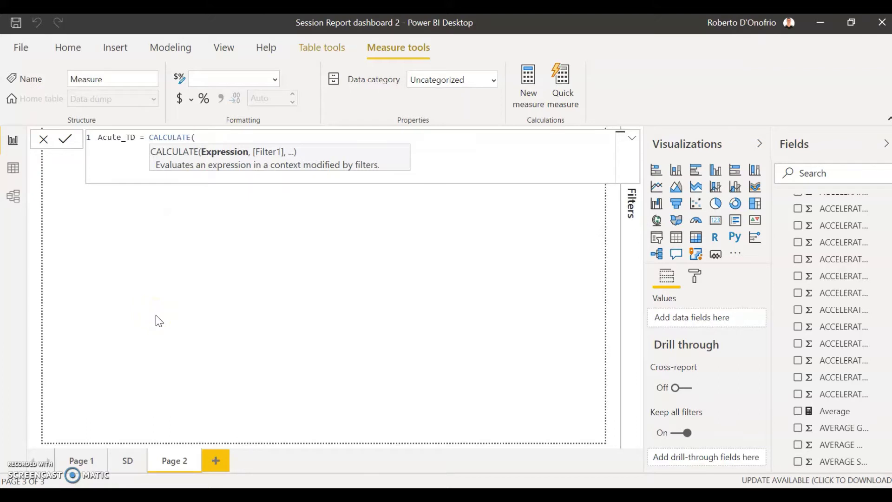
{"action": "key", "text": "shift+Return"}
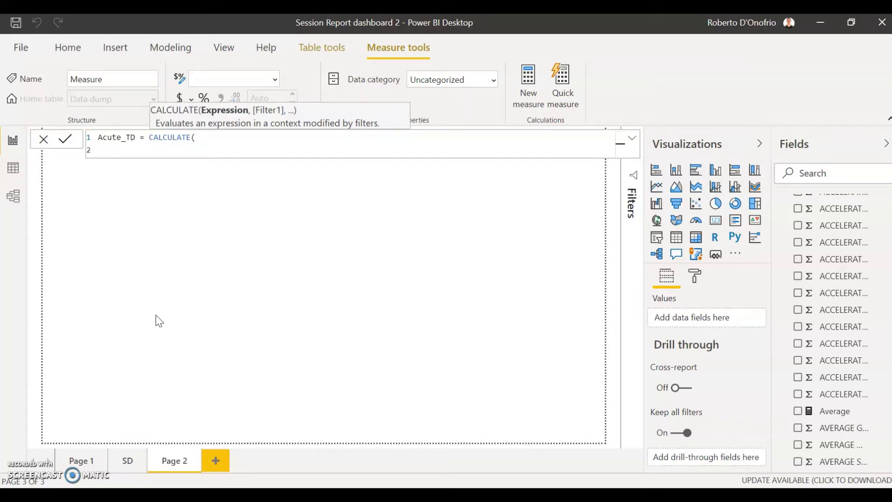
- Enter the sum of 'Data dump'[TOTAL DISTANCE] as the CALCULATE expression and start a new line for the filter
{"action": "type", "text": "sum"}
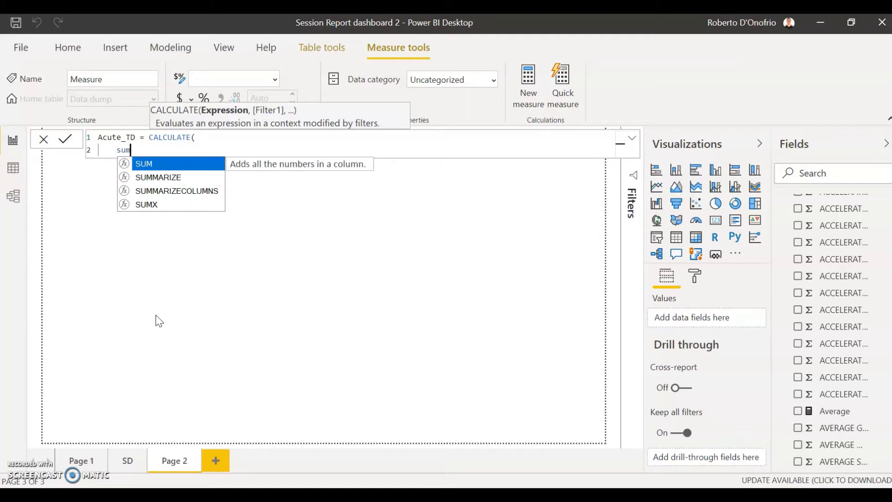
{"action": "type", "text": "("}
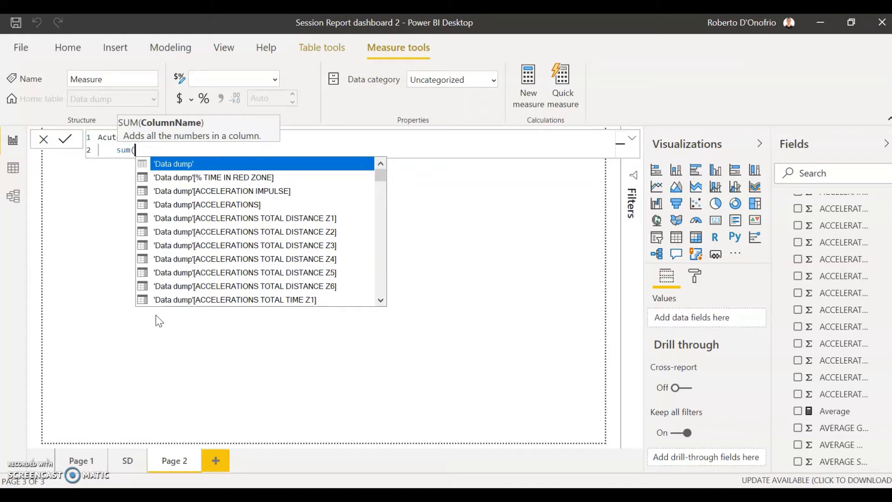
{"action": "type", "text": "total "}
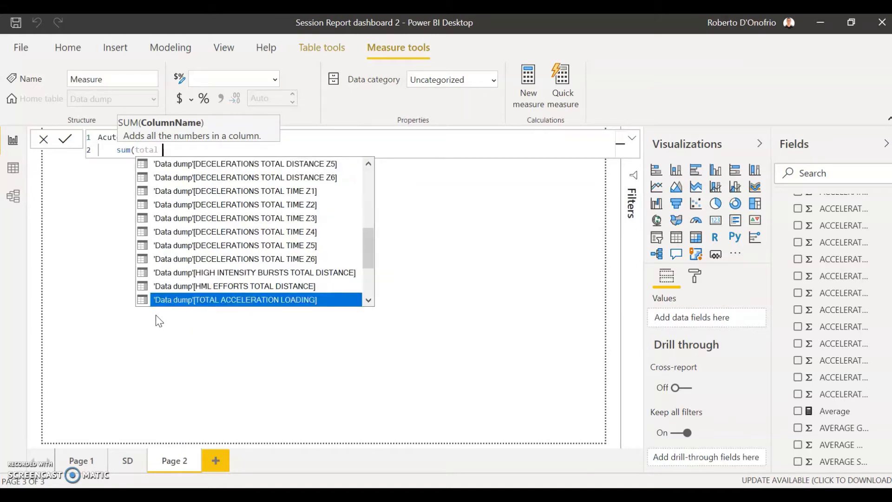
{"action": "type", "text": "dostanc"}
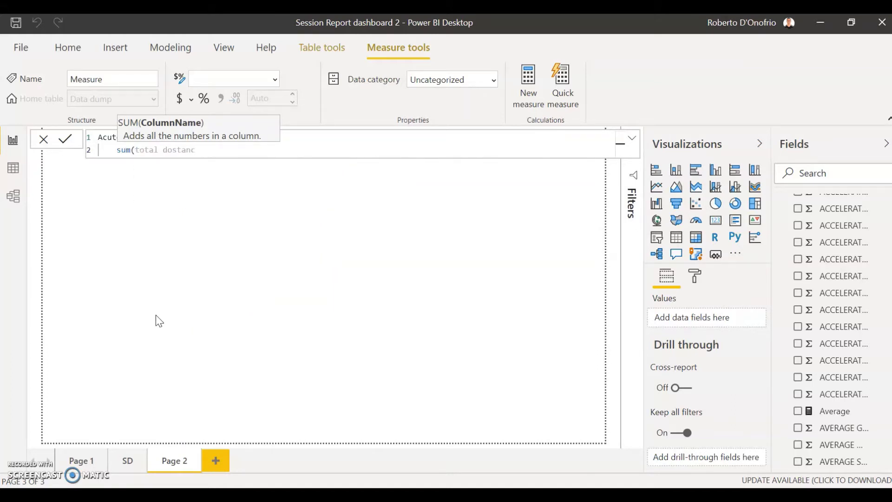
{"action": "key", "text": "BackSpace"}
{"action": "key", "text": "BackSpace"}
{"action": "key", "text": "BackSpace"}
{"action": "key", "text": "BackSpace"}
{"action": "key", "text": "BackSpace"}
{"action": "key", "text": "BackSpace"}
{"action": "type", "text": "istance"}
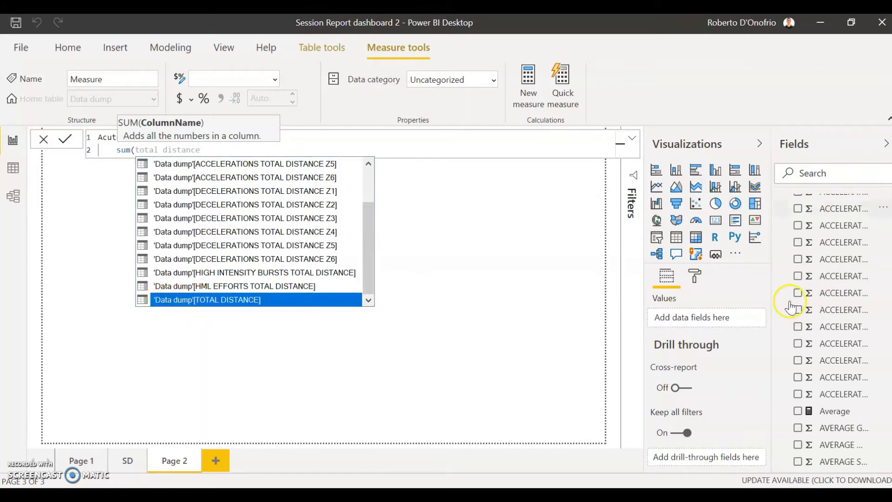
{"action": "scroll", "coordinate": [811, 209], "scroll_direction": "up", "scroll_amount": 1}
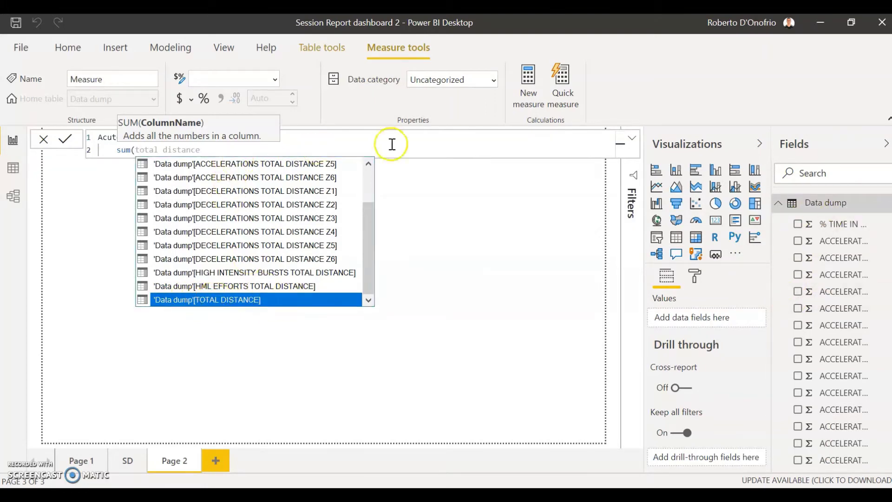
{"action": "left_click", "coordinate": [213, 300]}
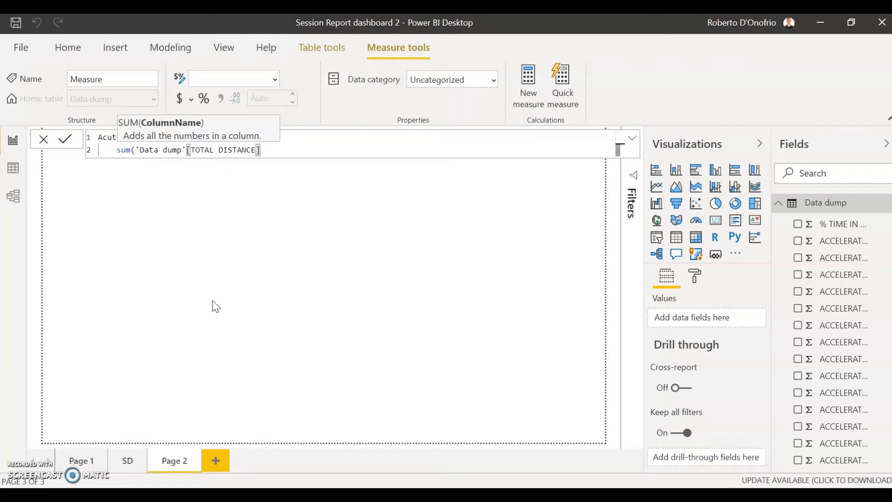
{"action": "type", "text": ")"}
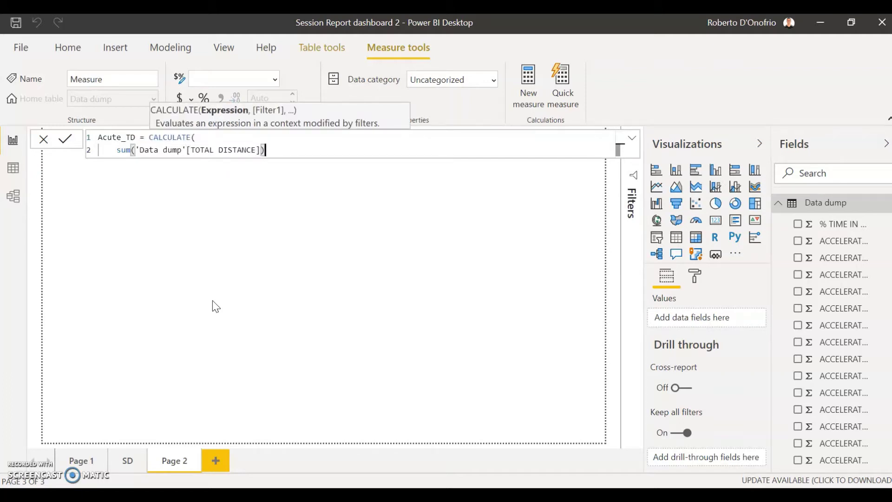
{"action": "type", "text": ","}
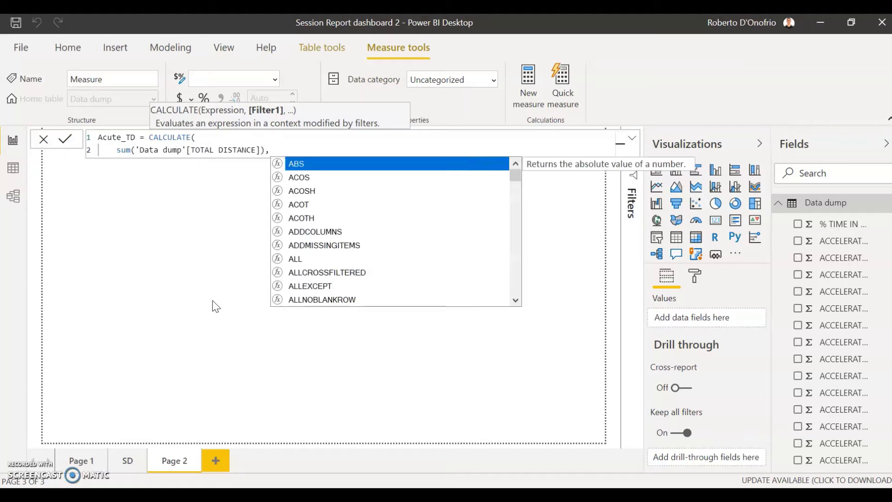
{"action": "key", "text": "shift+Return"}
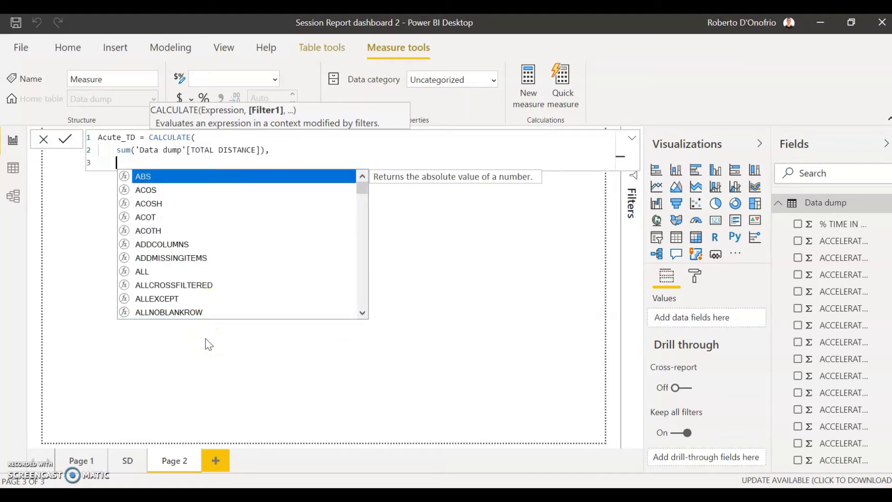
- Add a DATESINPERIOD filter that uses 'Data dump'[SESSION DATE] as its dates argument
{"action": "type", "text": "dates"}
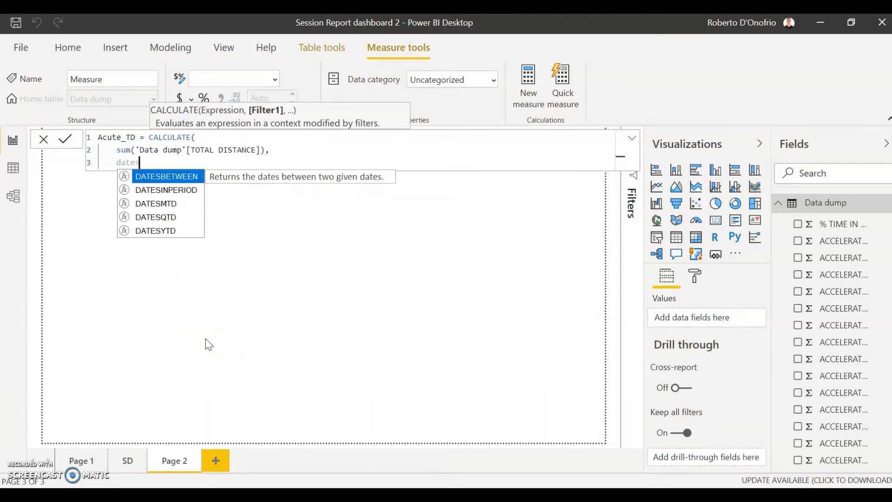
{"action": "double_click", "coordinate": [186, 191]}
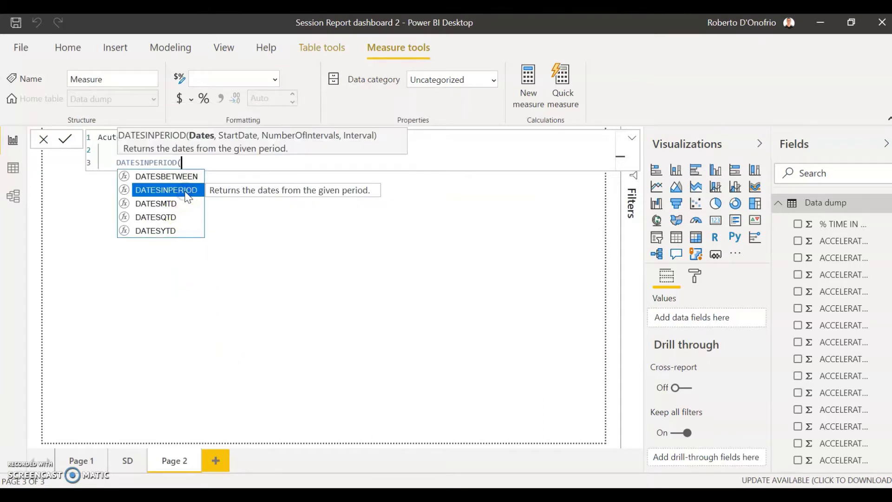
{"action": "left_click", "coordinate": [119, 247]}
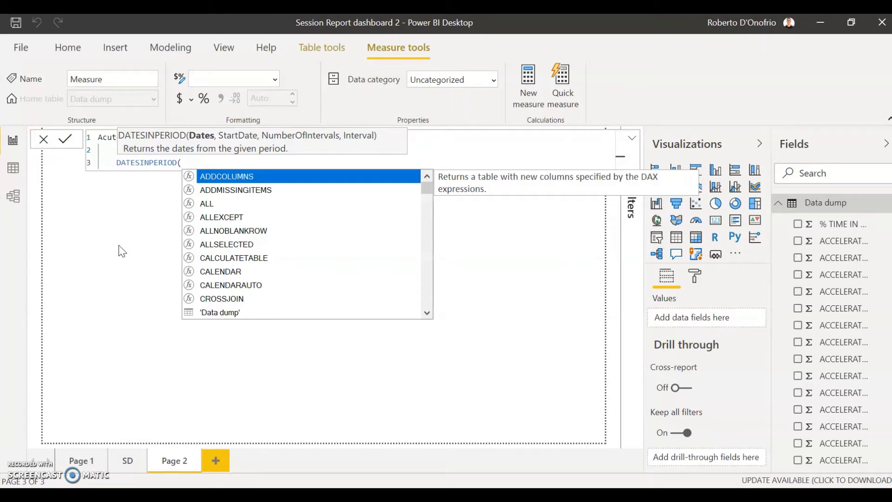
{"action": "type", "text": "session date"}
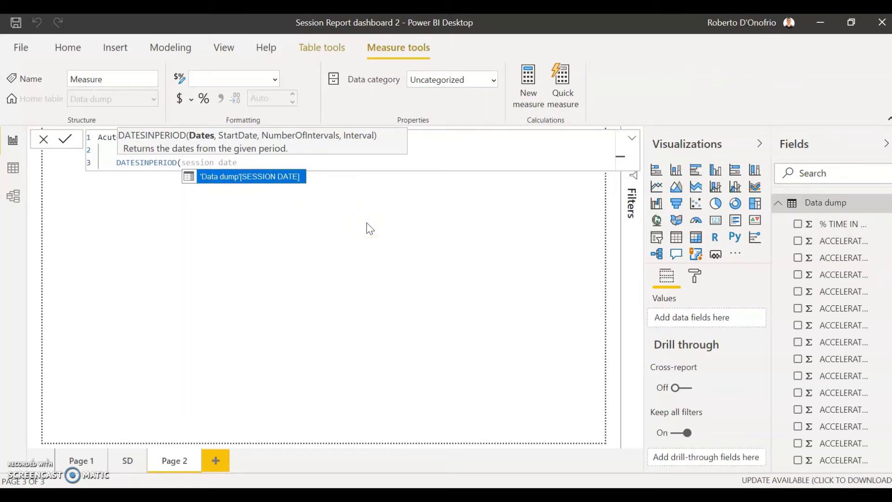
{"action": "left_click", "coordinate": [274, 218]}
{"action": "left_click", "coordinate": [258, 182]}
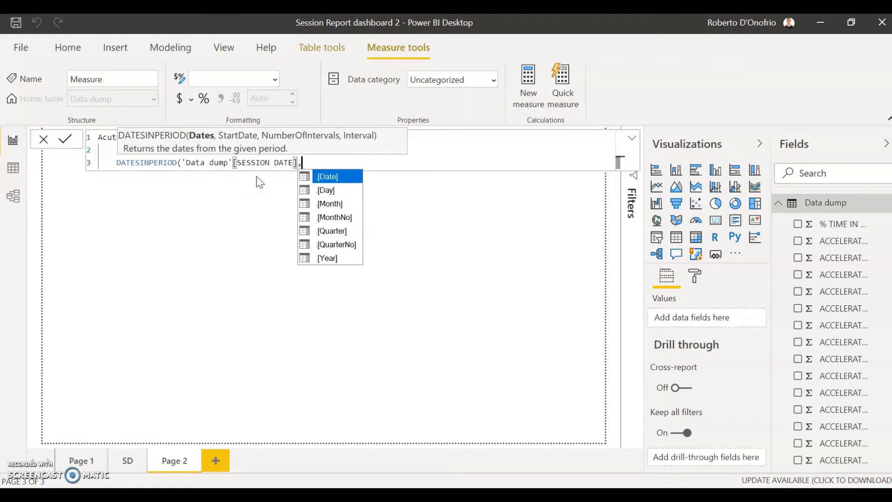
{"action": "type", "text": ", "}
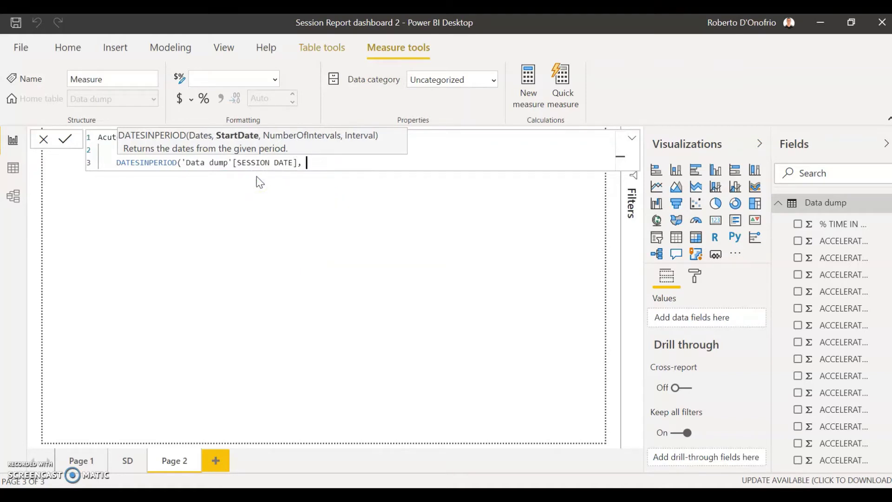
- Set the filter's start date to LASTDATE of 'Data dump'[SESSION DATE]
{"action": "type", "text": "lastdate"}
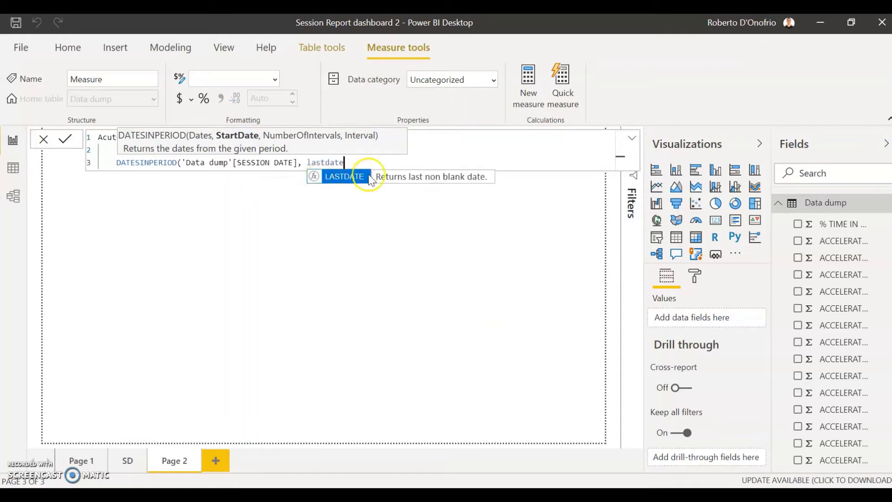
{"action": "left_click", "coordinate": [357, 178]}
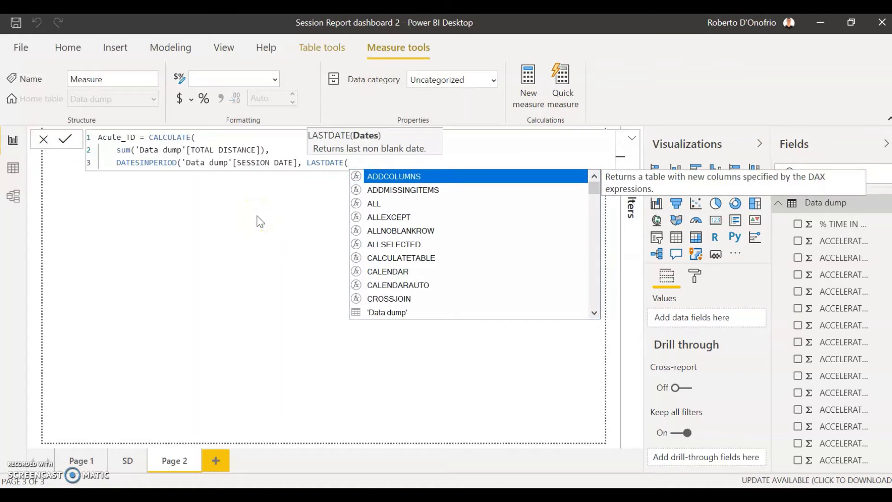
{"action": "type", "text": "session date"}
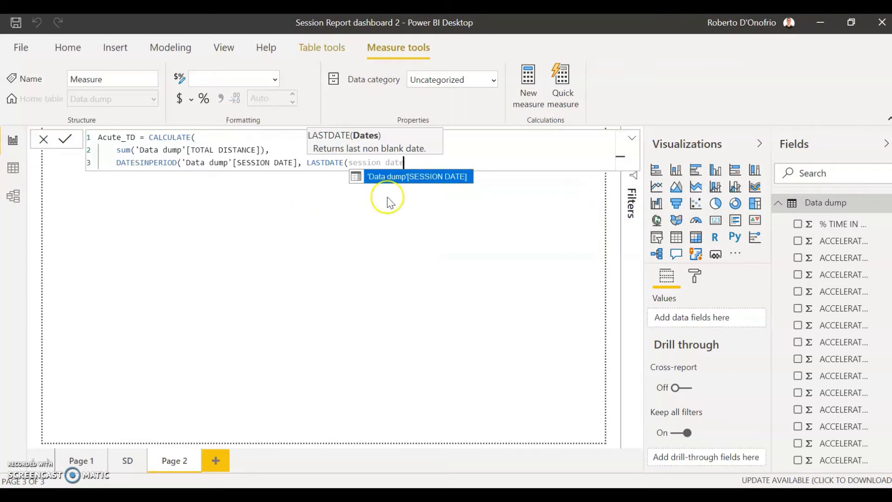
{"action": "left_click", "coordinate": [400, 178]}
{"action": "left_click", "coordinate": [404, 182]}
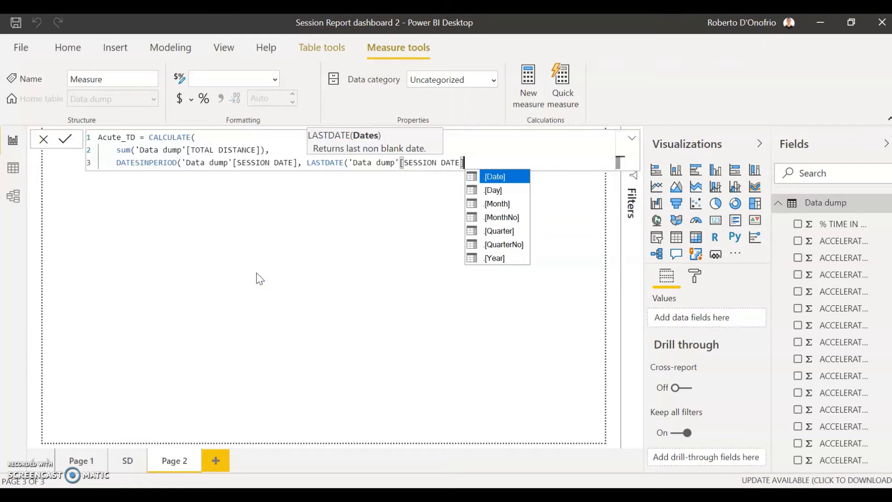
{"action": "type", "text": ")"}
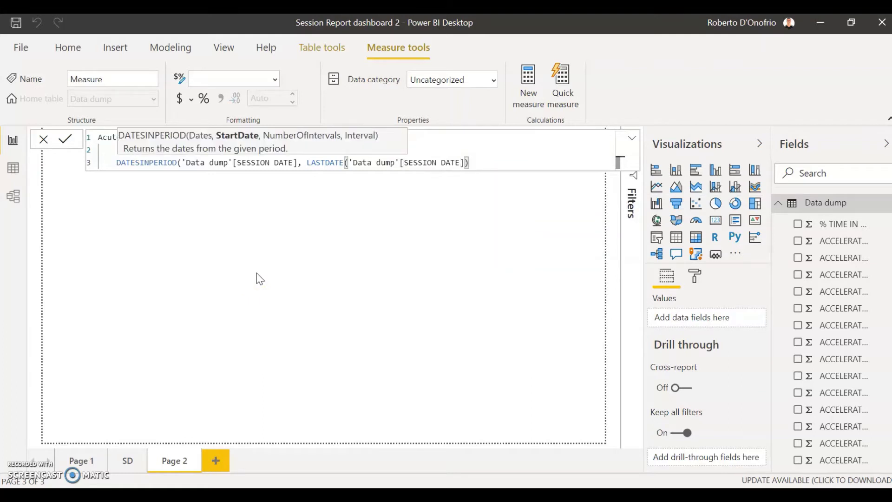
{"action": "type", "text": ","}
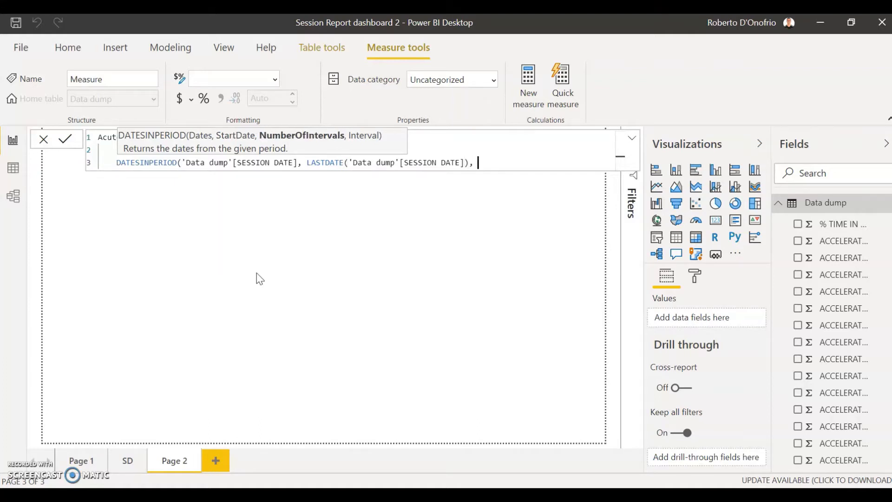
- Set the period to -7 with the DAY interval, close the functions, divide the result by 7 and leave the formula
{"action": "type", "text": " -7"}
{"action": "type", "text": ", DAY"}
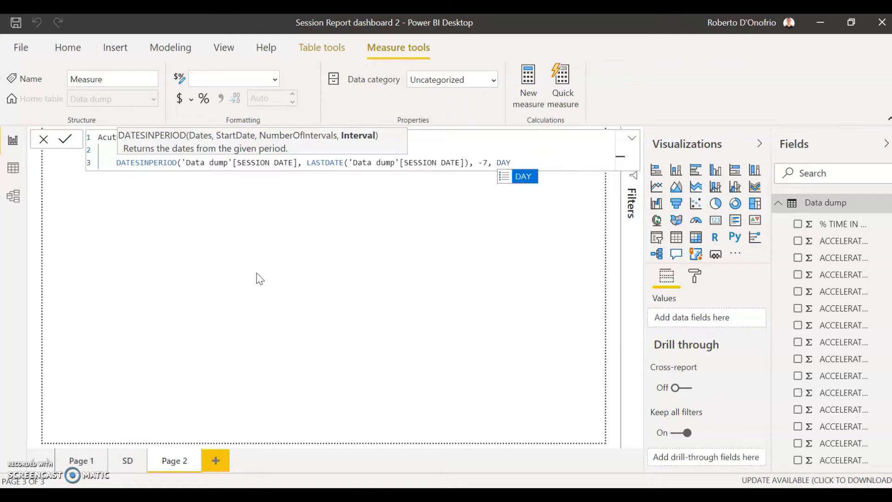
{"action": "type", "text": ")"}
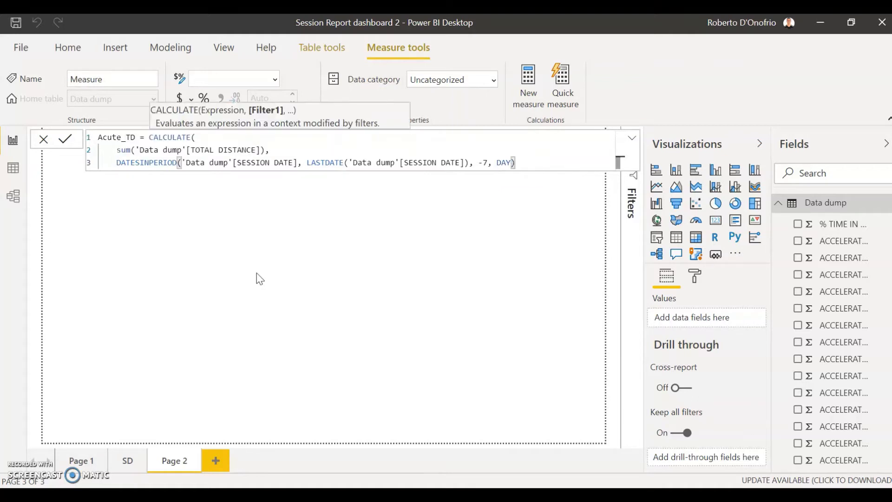
{"action": "type", "text": ")"}
{"action": "key", "text": "shift+Return"}
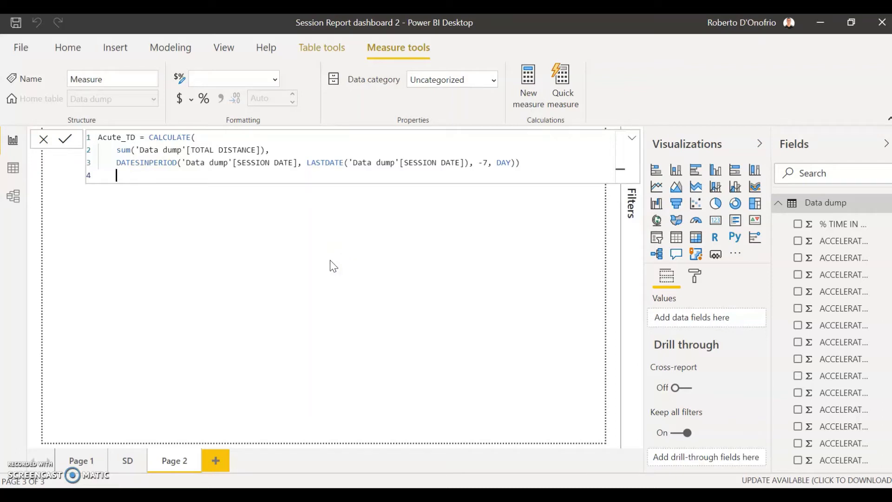
{"action": "type", "text": "/ 7"}
{"action": "left_click", "coordinate": [163, 245]}
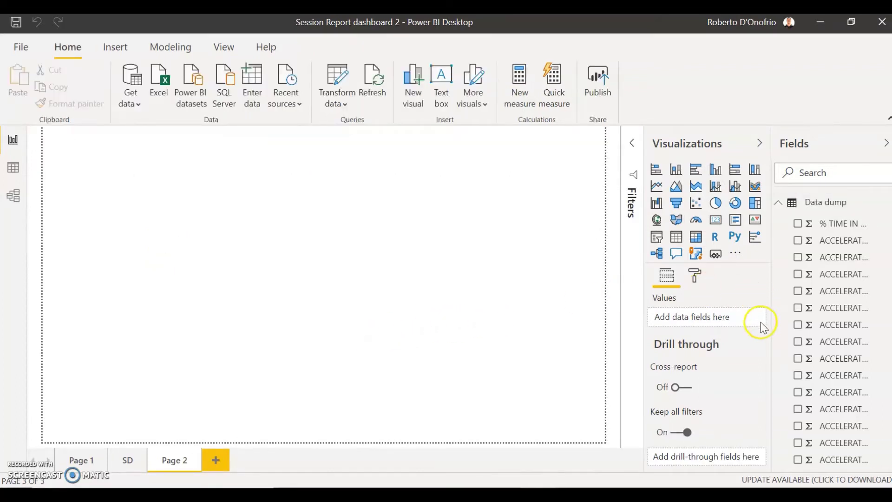
- Open the Acute_TD measure from the Data dump table and copy its entire formula
{"action": "scroll", "coordinate": [830, 348], "scroll_direction": "down", "scroll_amount": 1}
{"action": "scroll", "coordinate": [830, 348], "scroll_direction": "down", "scroll_amount": 3}
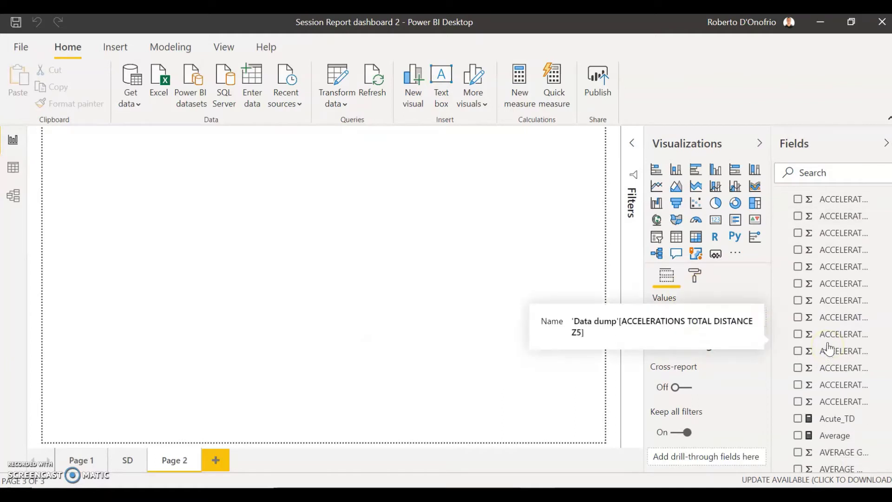
{"action": "left_click", "coordinate": [832, 365]}
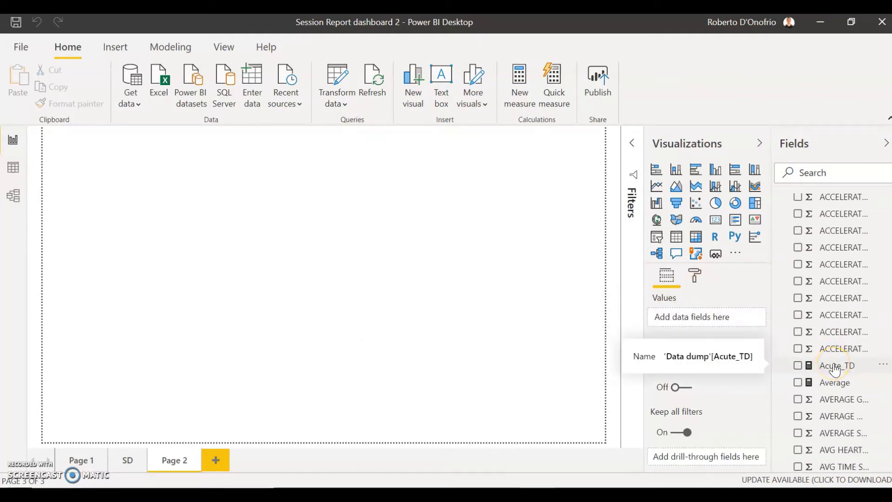
{"action": "left_click", "coordinate": [835, 367]}
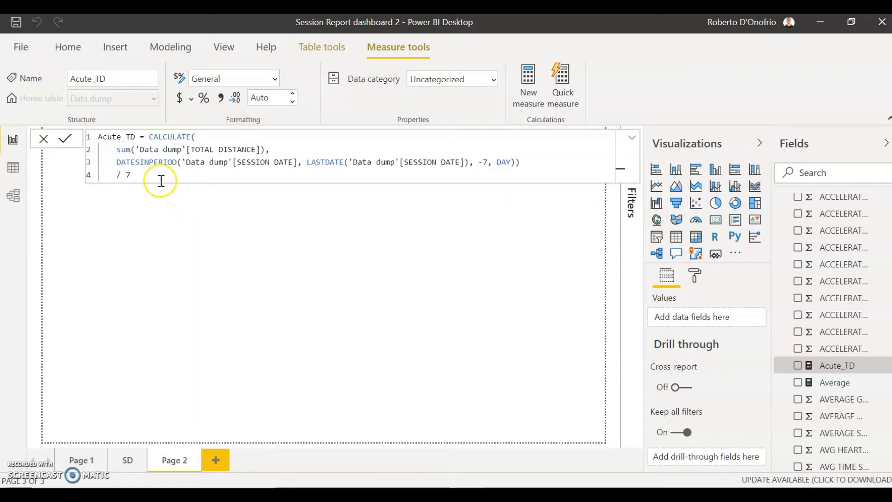
{"action": "left_click_drag", "start_coordinate": [160, 178], "coordinate": [98, 123]}
{"action": "key", "text": "ctrl+c"}
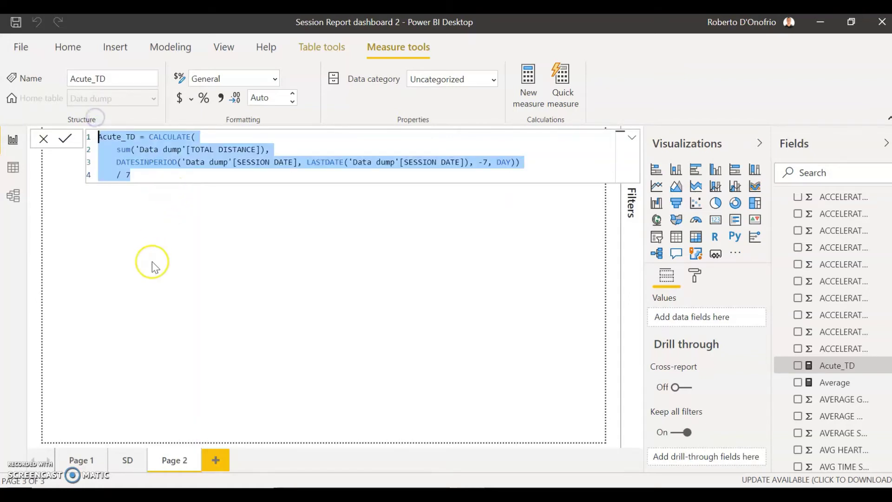
- Create a new measure in the Data dump table and name it Chronic_TD
{"action": "left_click", "coordinate": [292, 254]}
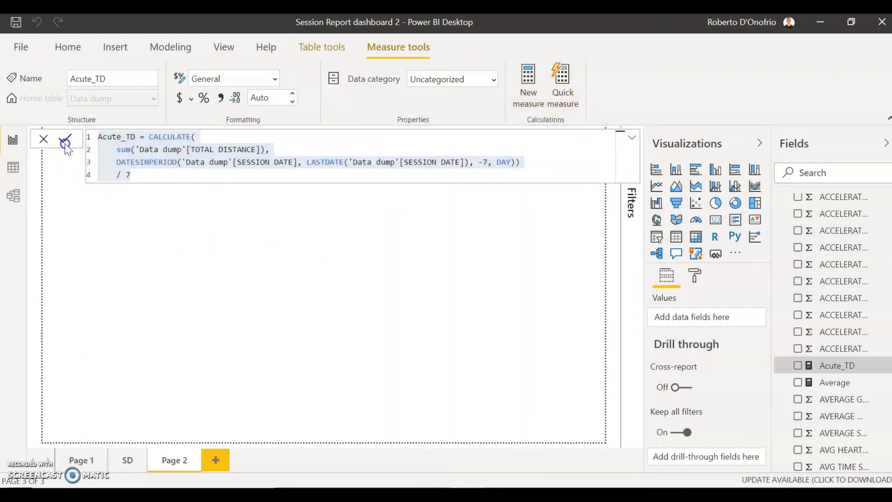
{"action": "left_click", "coordinate": [525, 87]}
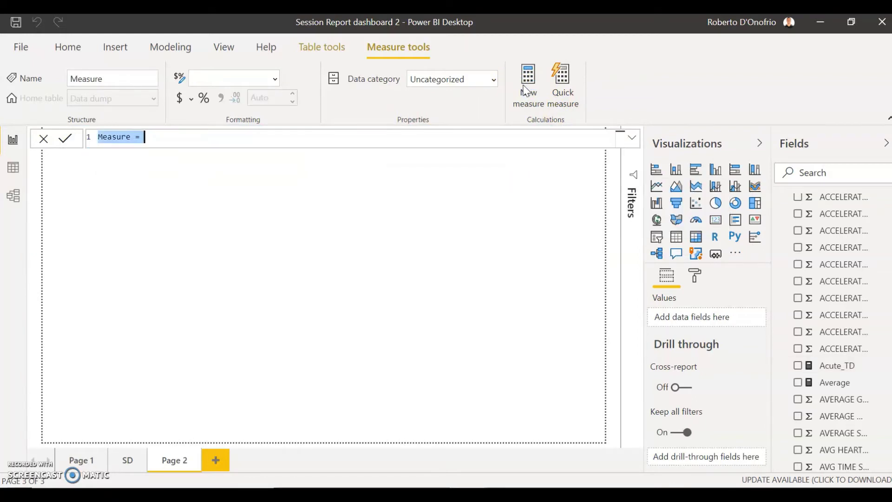
{"action": "double_click", "coordinate": [111, 137]}
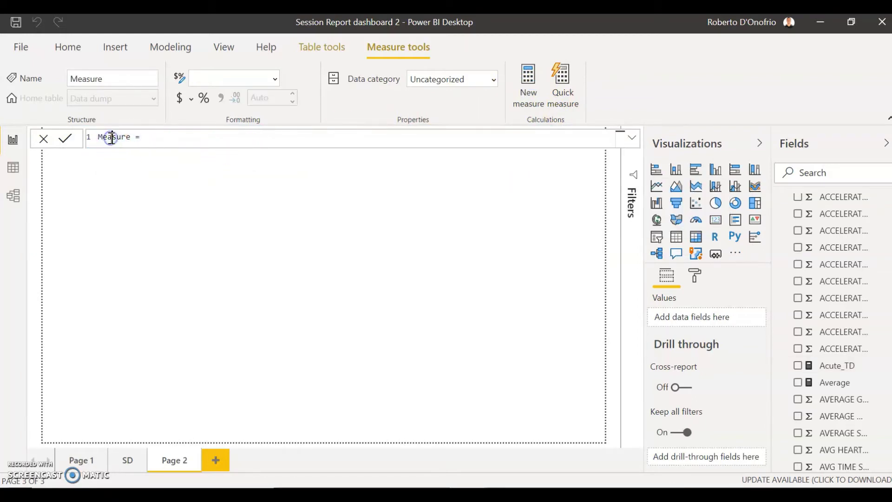
{"action": "double_click", "coordinate": [111, 138]}
{"action": "type", "text": "Chronic_TD"}
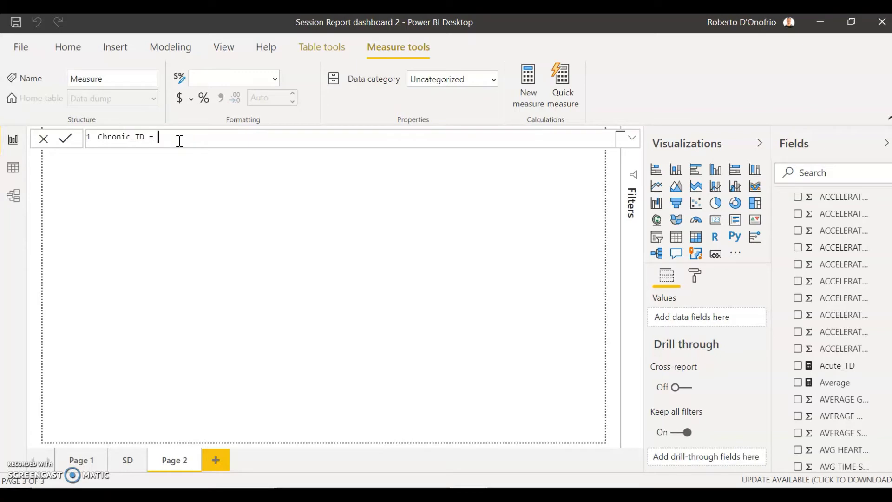
- Paste the copied acute formula after the equals sign and remove its duplicate Acute_TD = name part, leaving Chronic_TD = CALCULATE(
{"action": "key", "text": "ctrl+v"}
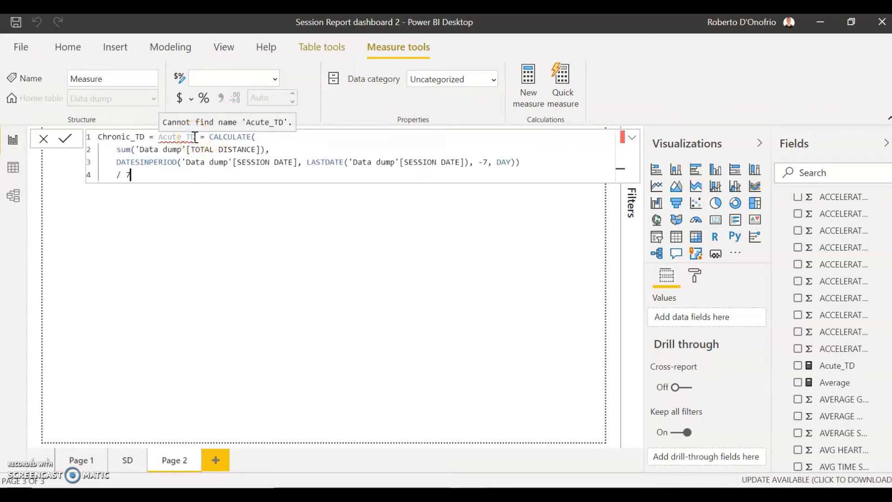
{"action": "left_click", "coordinate": [195, 137]}
{"action": "key", "text": "BackSpace"}
{"action": "key", "text": "BackSpace"}
{"action": "key", "text": "BackSpace"}
{"action": "key", "text": "BackSpace"}
{"action": "key", "text": "BackSpace"}
{"action": "key", "text": "BackSpace"}
{"action": "key", "text": "BackSpace"}
{"action": "key", "text": "BackSpace"}
{"action": "key", "text": "BackSpace"}
{"action": "key", "text": "BackSpace"}
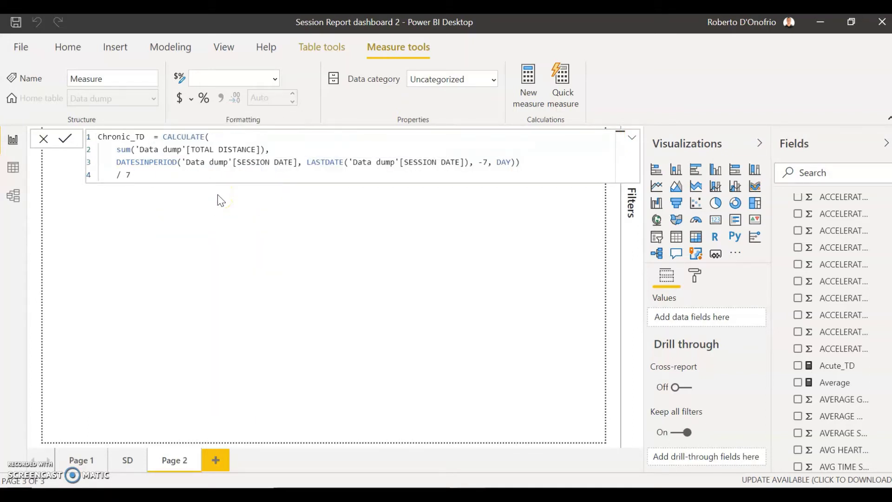
{"action": "key", "text": "BackSpace"}
- Set the number of days in the Chronic_TD formula's DATESINPERIOD filter to -28
{"action": "left_click", "coordinate": [272, 180]}
{"action": "left_click", "coordinate": [487, 162]}
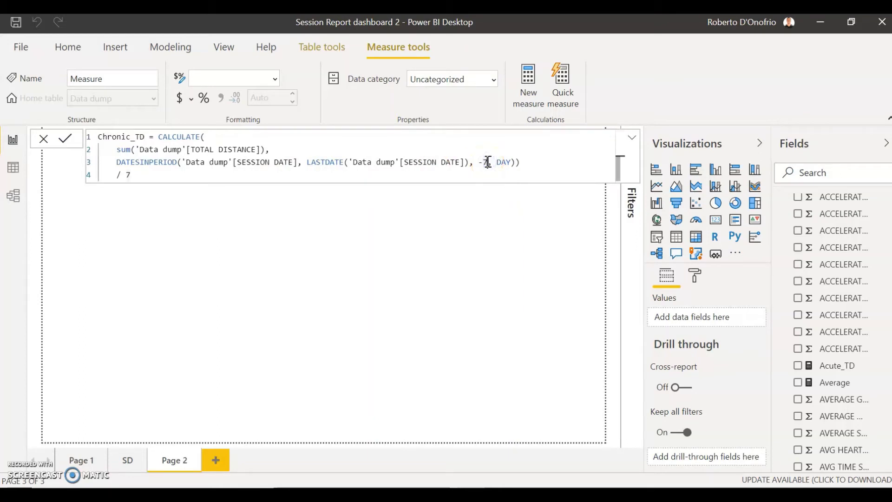
{"action": "key", "text": "BackSpace"}
{"action": "type", "text": "28"}
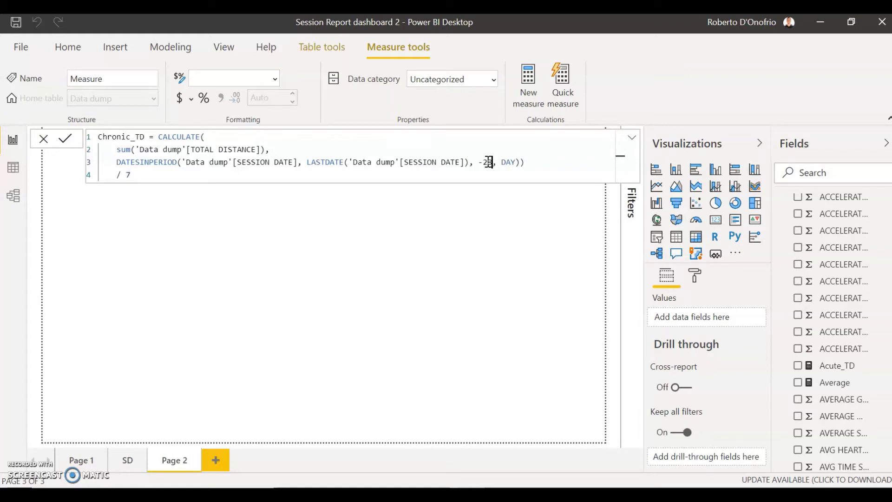
- Set the Chronic_TD divisor to 28, commit the measure and check for it among the Data dump fields
{"action": "left_click", "coordinate": [154, 174]}
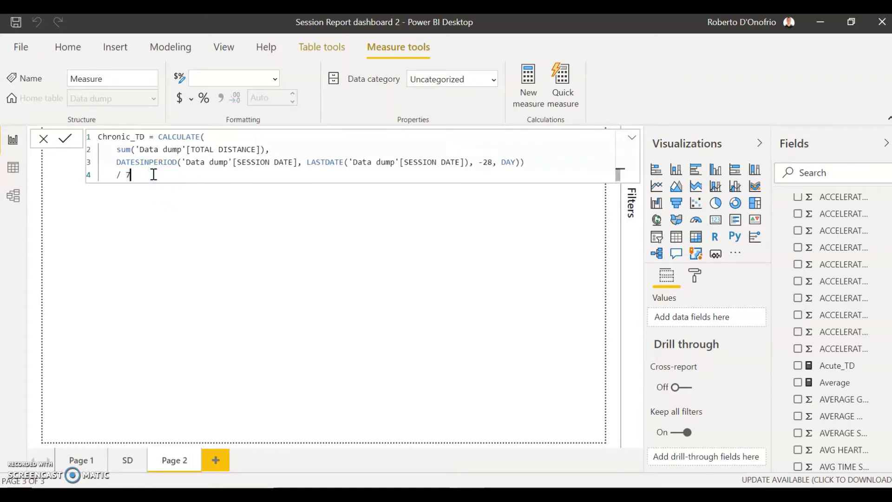
{"action": "key", "text": "BackSpace"}
{"action": "type", "text": "28"}
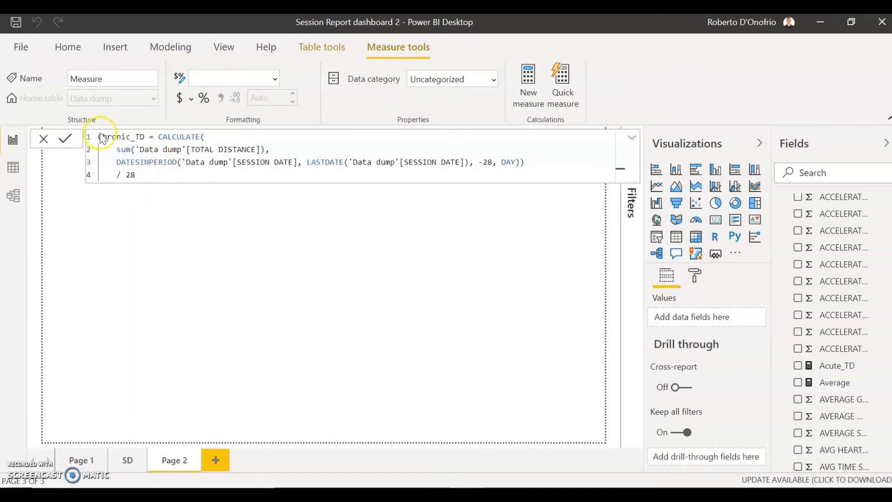
{"action": "left_click", "coordinate": [187, 175]}
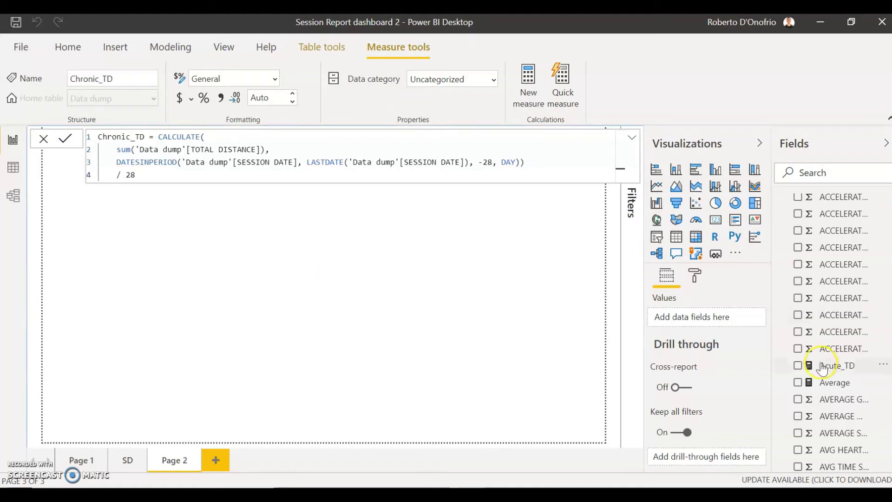
{"action": "scroll", "coordinate": [823, 365], "scroll_direction": "down", "scroll_amount": 5}
{"action": "scroll", "coordinate": [824, 370], "scroll_direction": "down", "scroll_amount": 1}
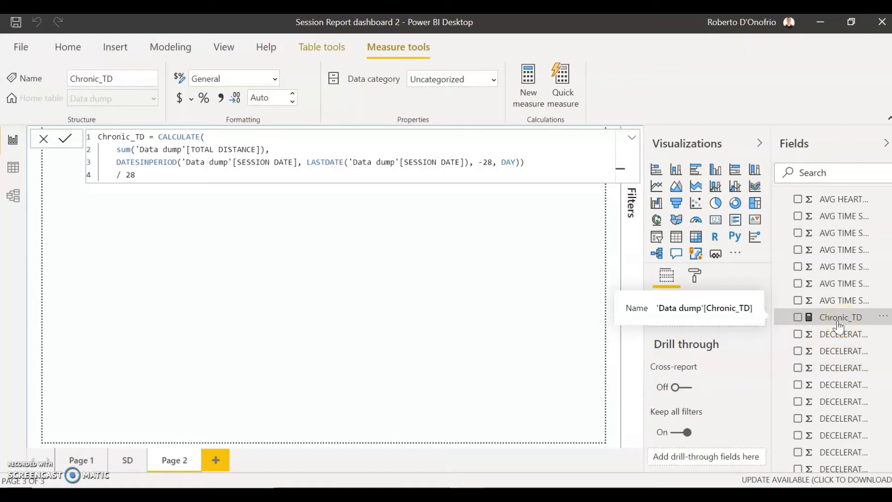
{"action": "scroll", "coordinate": [841, 328], "scroll_direction": "up", "scroll_amount": 10}
{"action": "scroll", "coordinate": [839, 327], "scroll_direction": "up", "scroll_amount": 2}
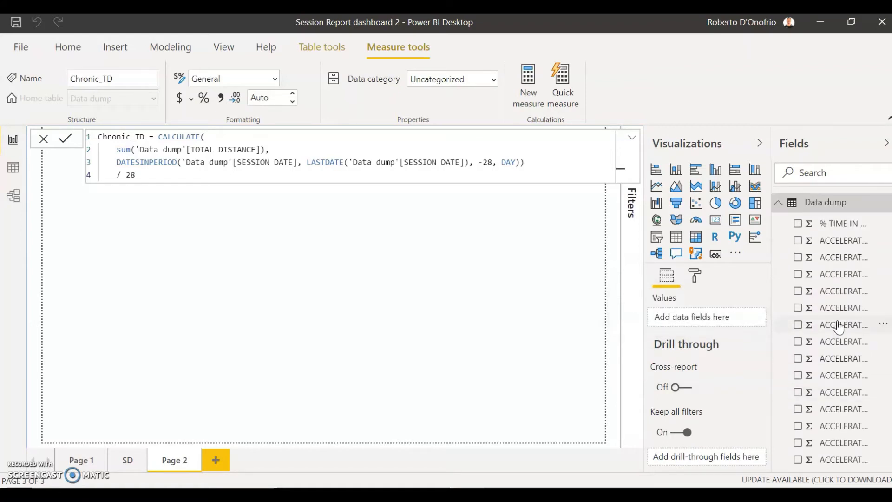
{"action": "left_click", "coordinate": [404, 267]}
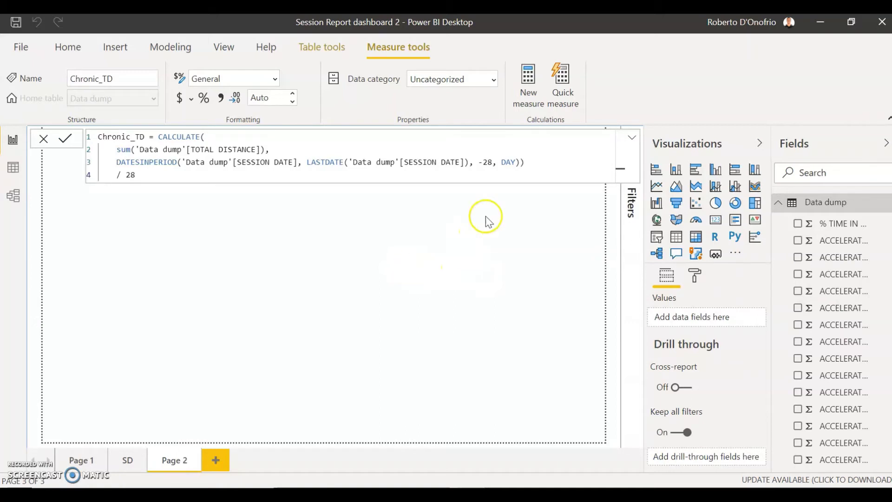
- Create another new measure in the Data dump table and name it ACWR_TD
{"action": "left_click", "coordinate": [531, 89]}
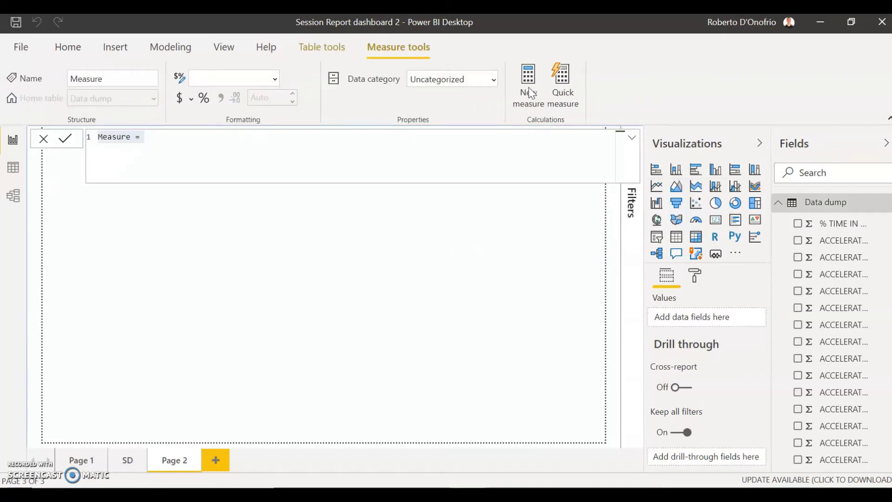
{"action": "double_click", "coordinate": [116, 140]}
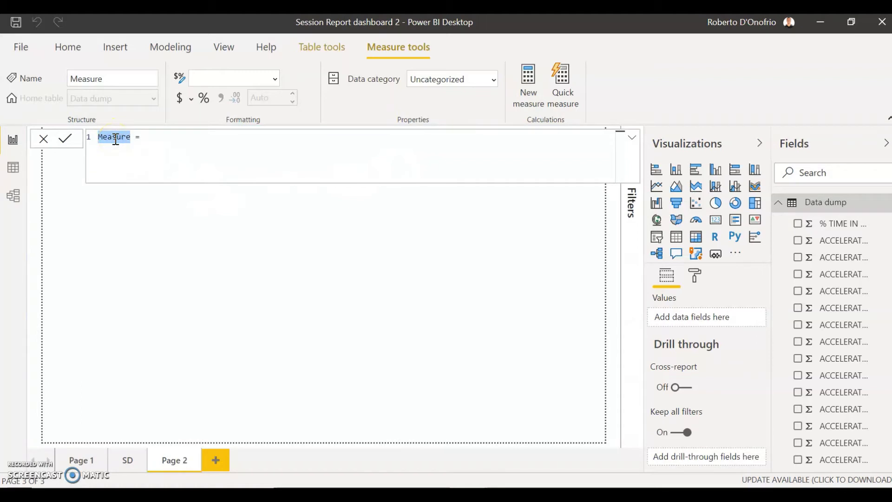
{"action": "type", "text": "ACWR_TD"}
- Define ACWR_TD as [Acute_TD] / [Chronic_TD], commit it, and check the measure in the Data dump fields before leaving the formula
{"action": "left_click", "coordinate": [209, 144]}
{"action": "type", "text": "acu"}
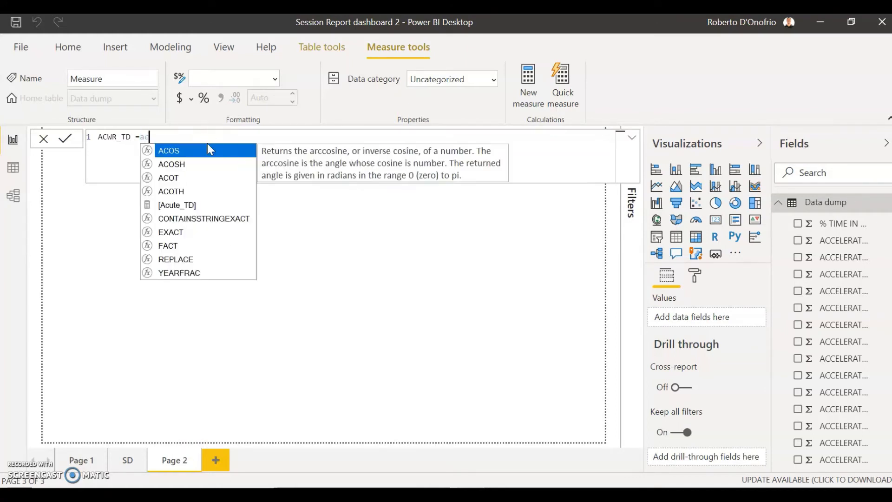
{"action": "double_click", "coordinate": [183, 153]}
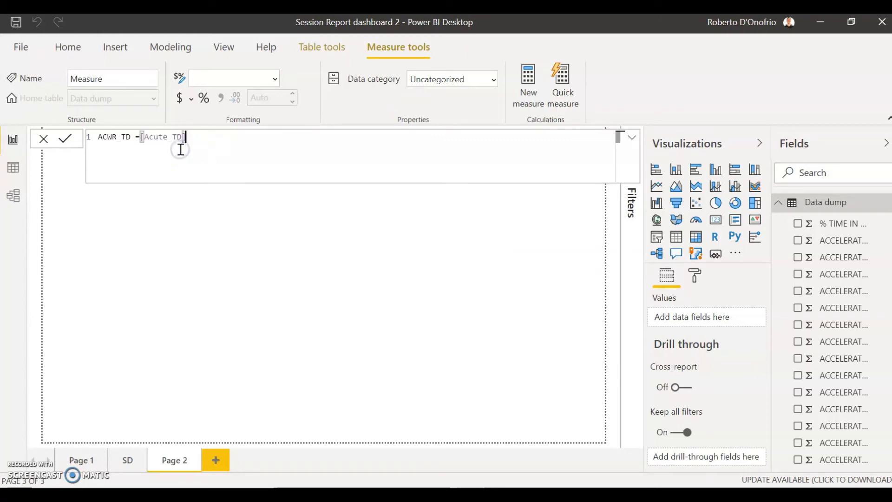
{"action": "type", "text": "/ chro"}
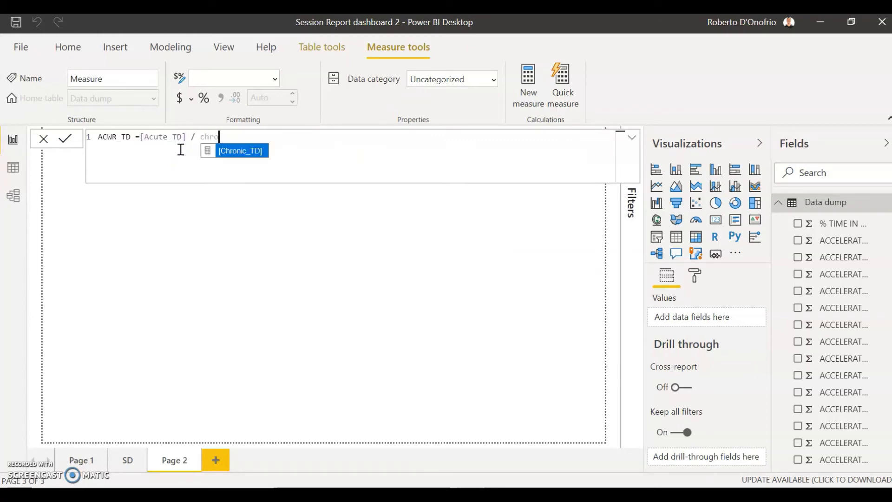
{"action": "double_click", "coordinate": [230, 150]}
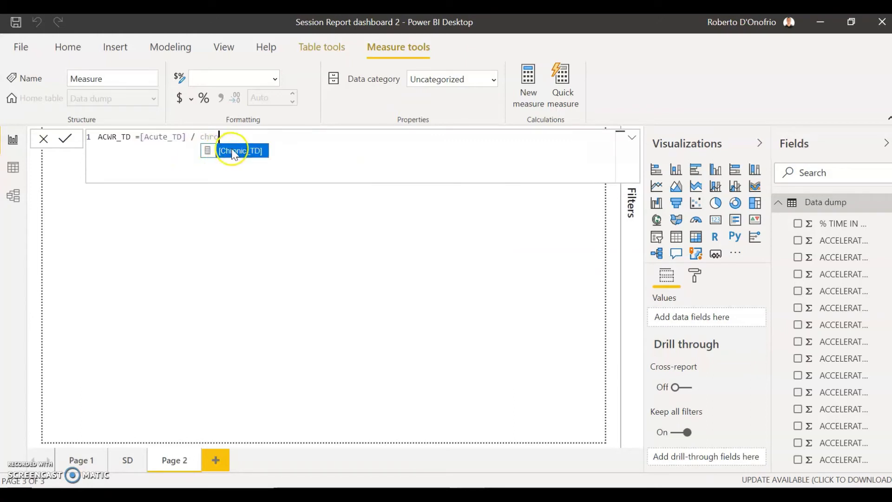
{"action": "left_click", "coordinate": [242, 279]}
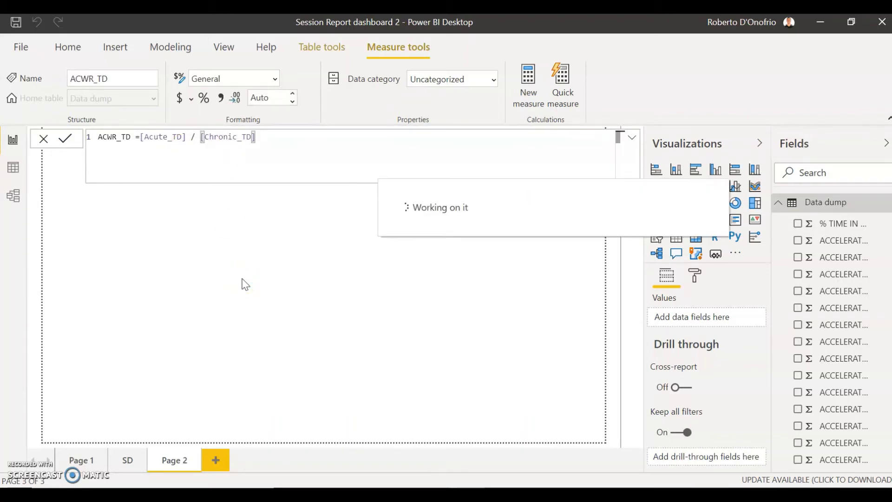
{"action": "left_click", "coordinate": [194, 325]}
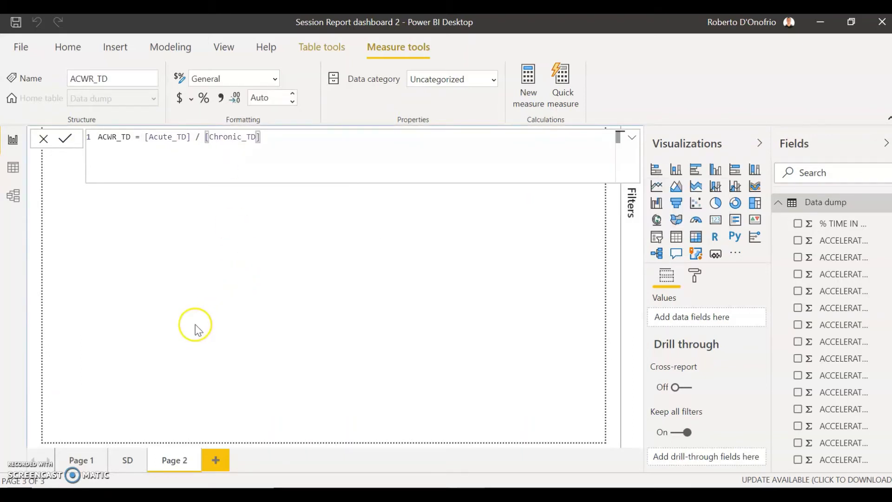
{"action": "scroll", "coordinate": [832, 338], "scroll_direction": "down", "scroll_amount": 5}
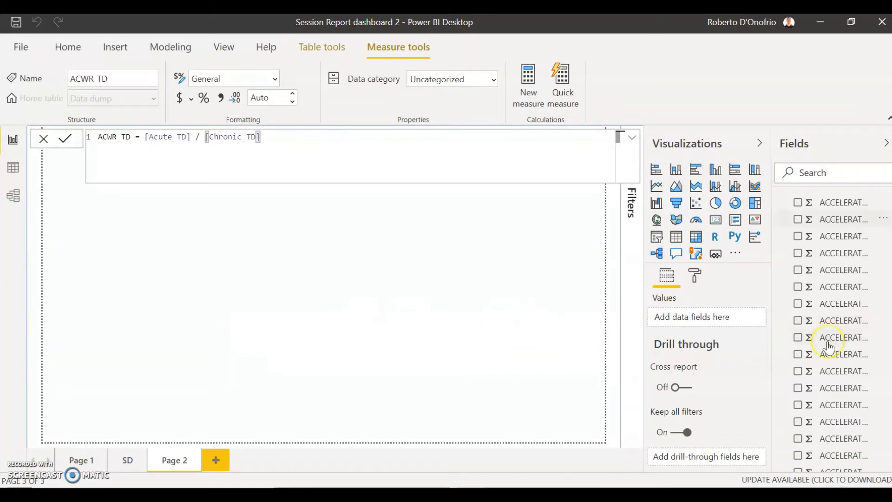
{"action": "scroll", "coordinate": [830, 348], "scroll_direction": "down", "scroll_amount": 3}
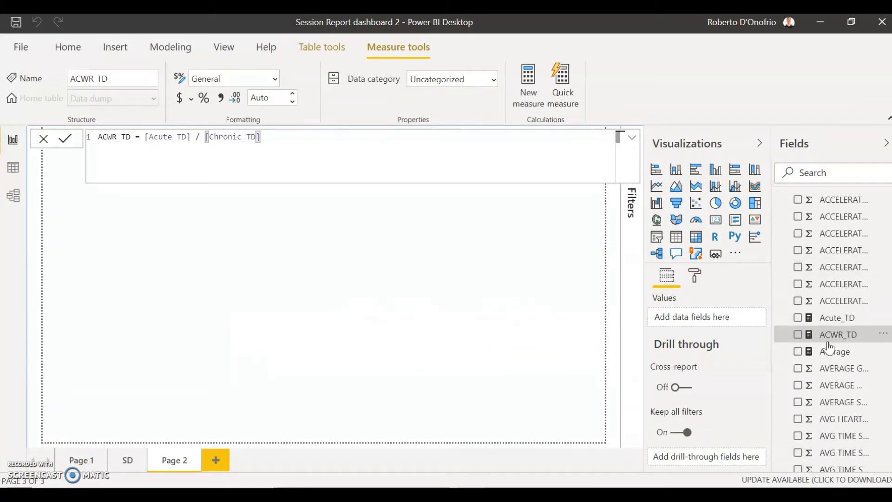
{"action": "left_click", "coordinate": [836, 342]}
{"action": "left_click", "coordinate": [441, 319]}
{"action": "left_click", "coordinate": [235, 388]}
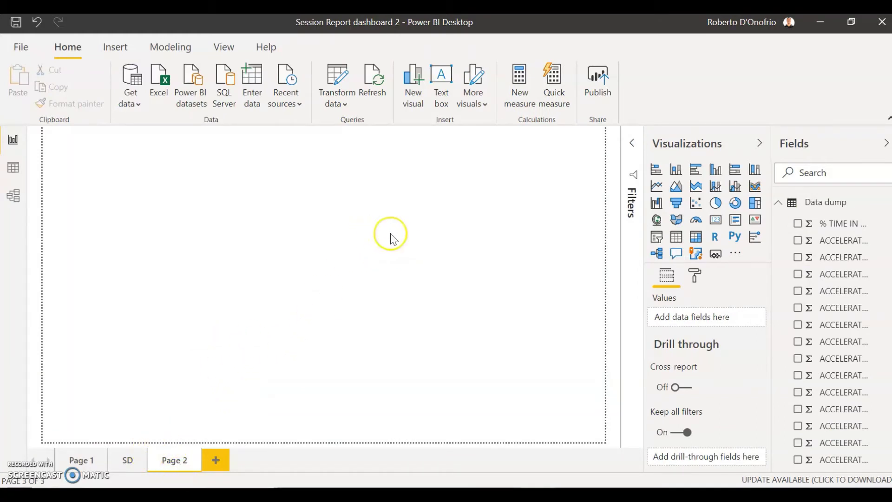
- Add a wide, short slicer at the upper-left corner of the Page 2 canvas and assign it the PLAYER LAST NAME field
{"action": "left_click", "coordinate": [657, 237]}
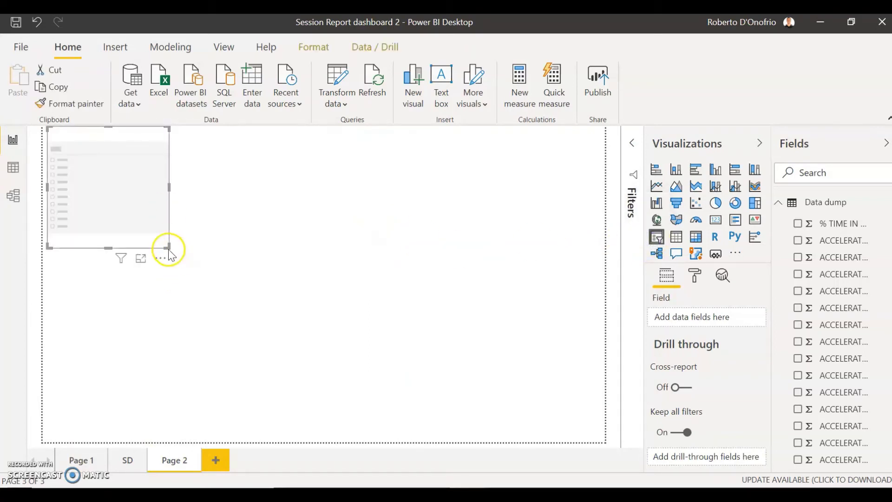
{"action": "left_click_drag", "start_coordinate": [169, 247], "coordinate": [203, 199]}
{"action": "left_click", "coordinate": [816, 175]}
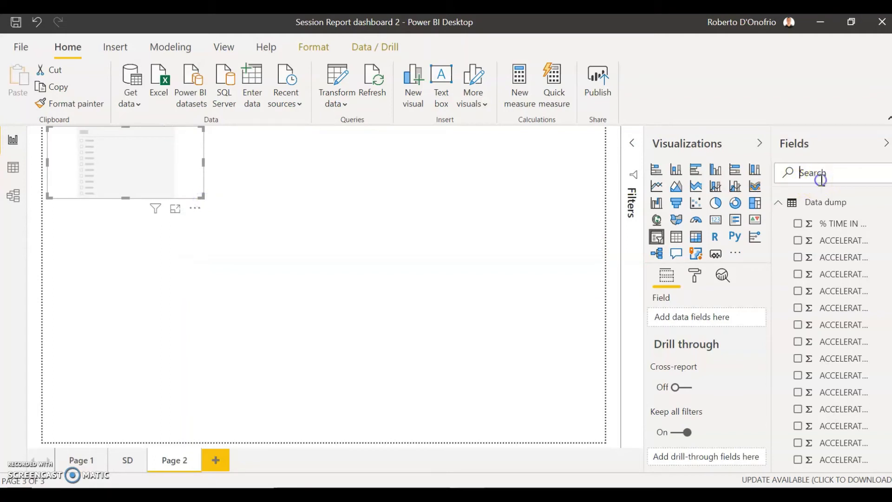
{"action": "type", "text": "player"}
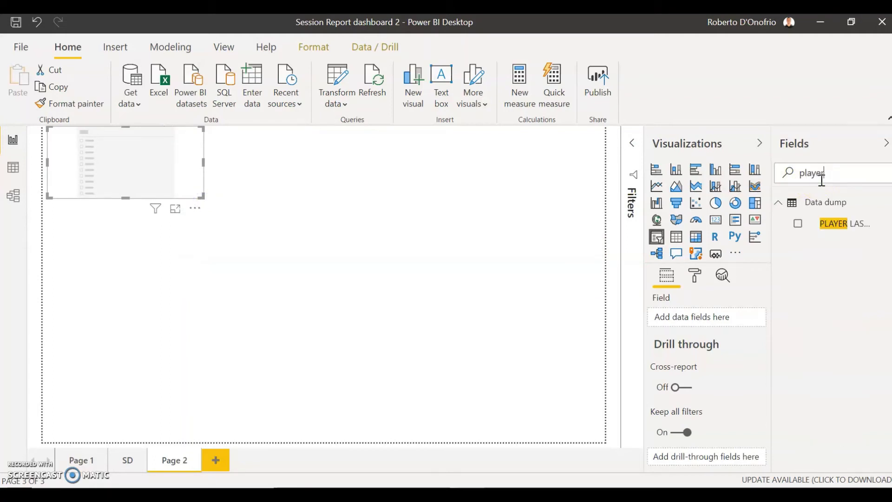
{"action": "left_click", "coordinate": [799, 224]}
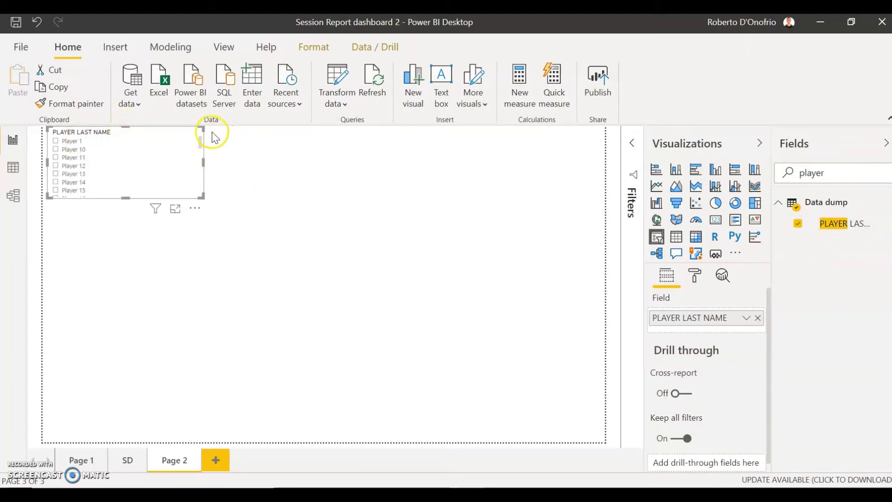
- Turn the PLAYER LAST NAME slicer into a compact dropdown with Player 1 selected, and deselect the visual
{"action": "left_click", "coordinate": [196, 133]}
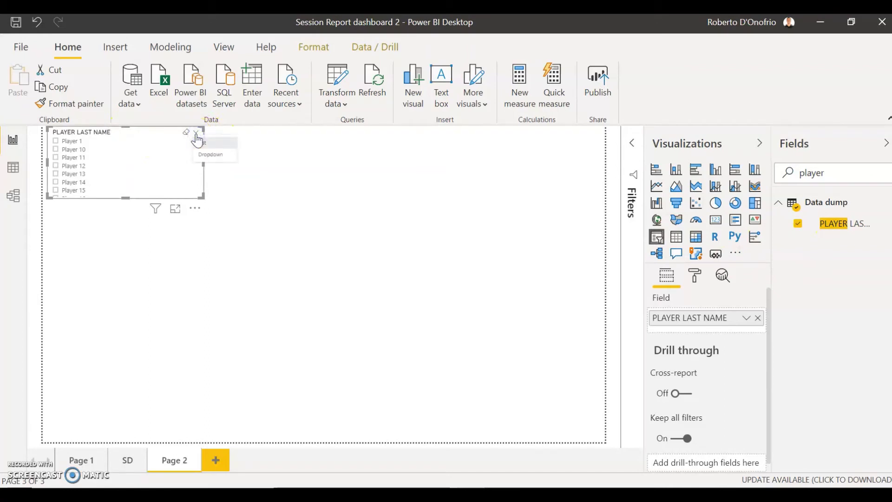
{"action": "left_click", "coordinate": [204, 154]}
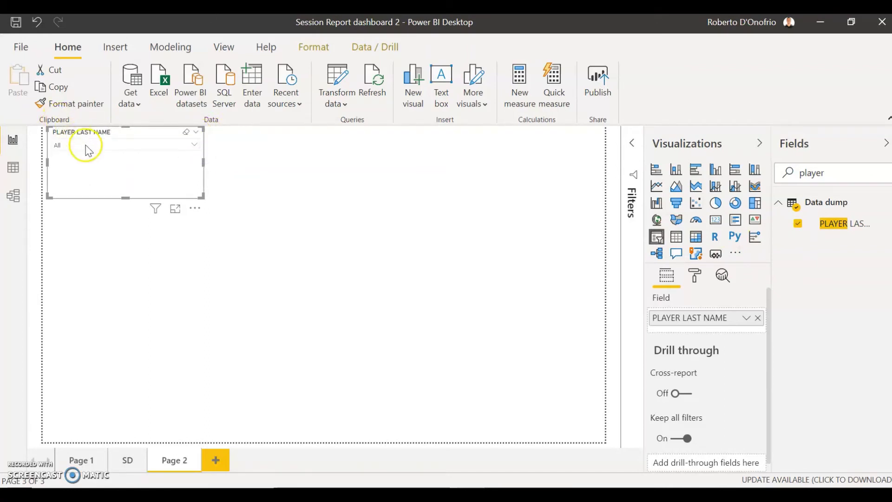
{"action": "left_click", "coordinate": [87, 149]}
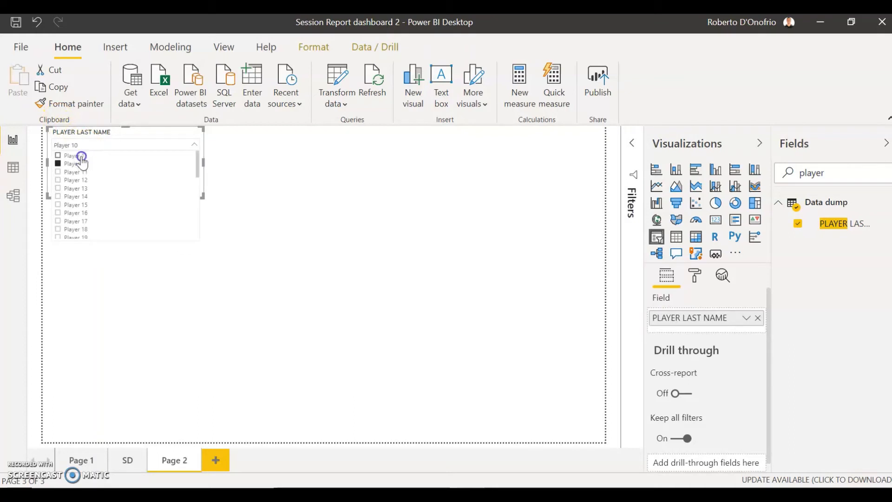
{"action": "left_click", "coordinate": [139, 135]}
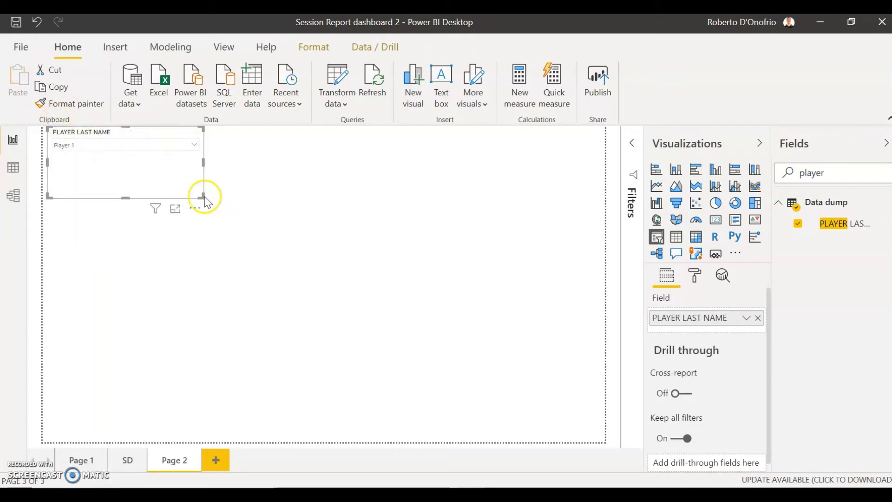
{"action": "left_click_drag", "start_coordinate": [202, 193], "coordinate": [202, 157]}
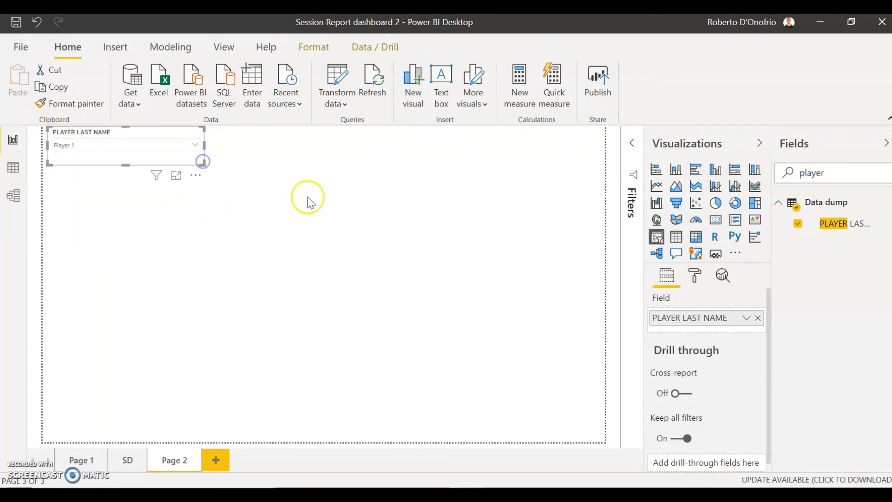
{"action": "left_click", "coordinate": [309, 199]}
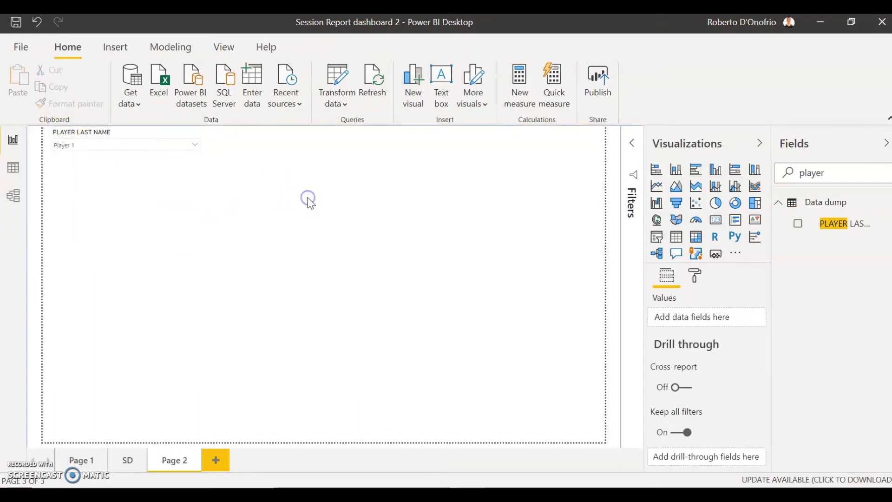
- Add a second slicer directly below the PLAYER LAST NAME slicer and assign it the SESSION DATE field
{"action": "left_click", "coordinate": [657, 237]}
{"action": "left_click_drag", "start_coordinate": [188, 230], "coordinate": [188, 181]}
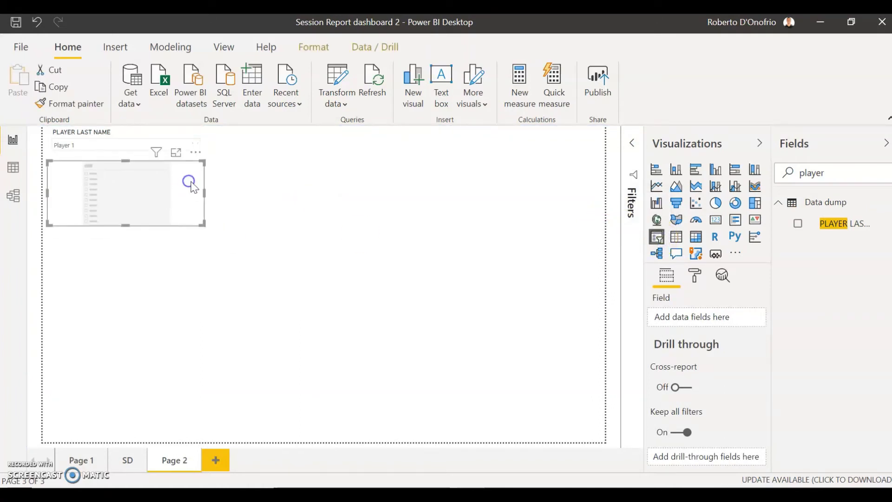
{"action": "double_click", "coordinate": [795, 174]}
{"action": "type", "text": "se"}
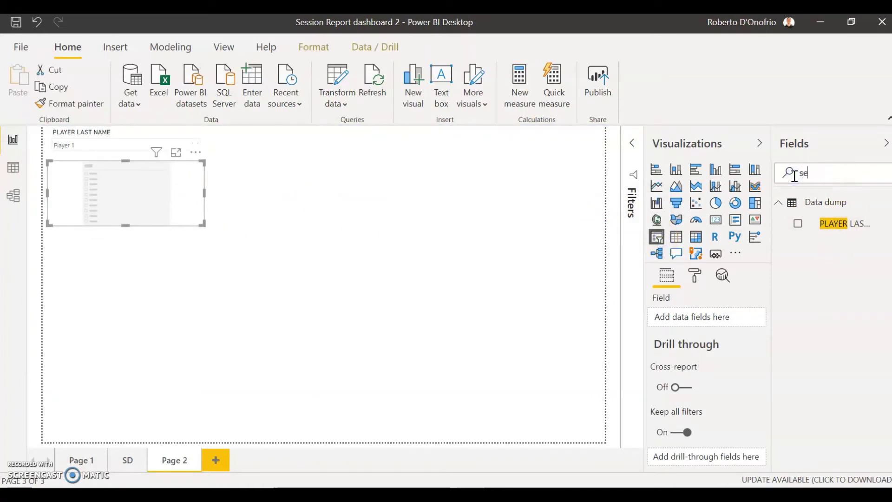
{"action": "type", "text": "ssion date"}
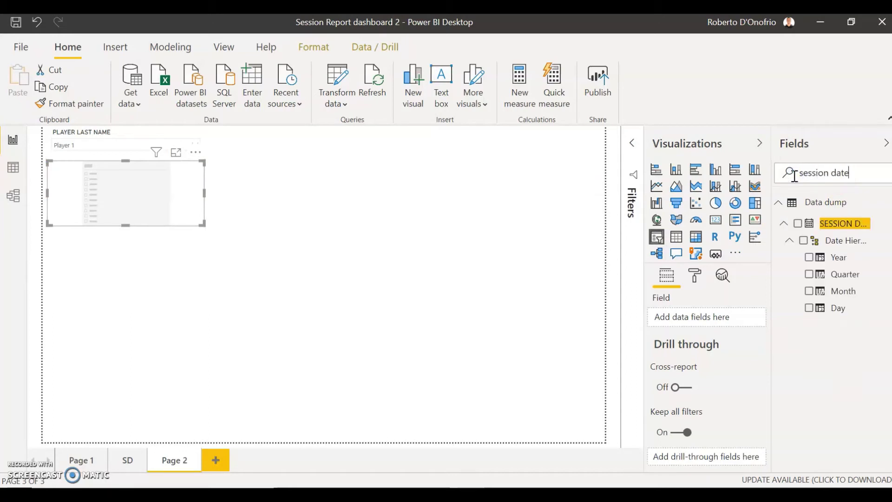
{"action": "left_click", "coordinate": [798, 224]}
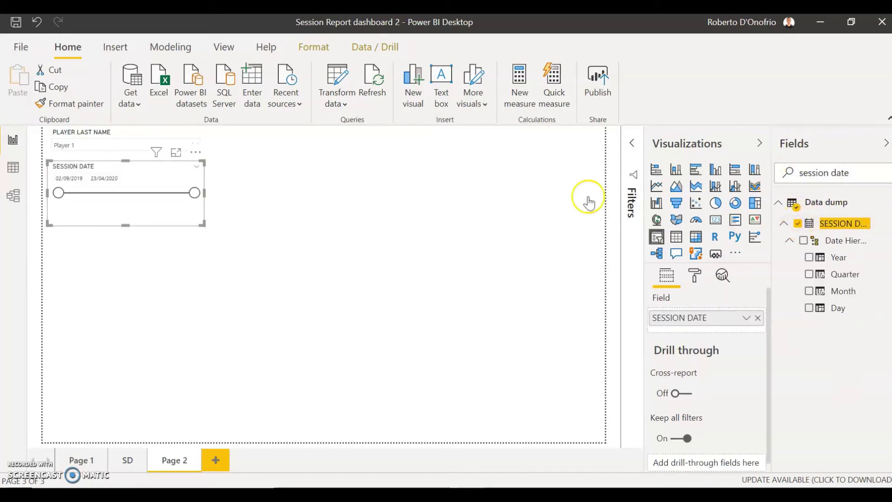
- Test the SESSION DATE slicer by moving the range start to 09/10/2019 and back to 02/09/2019
{"action": "left_click", "coordinate": [198, 168]}
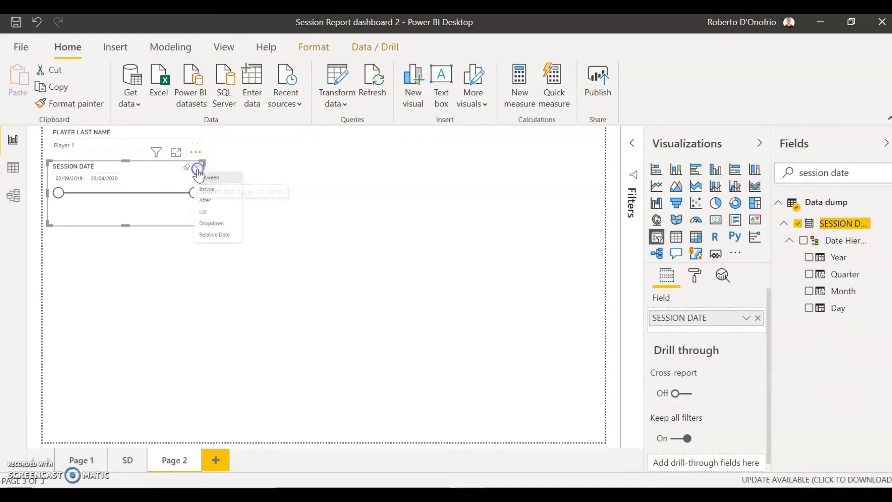
{"action": "left_click", "coordinate": [153, 167]}
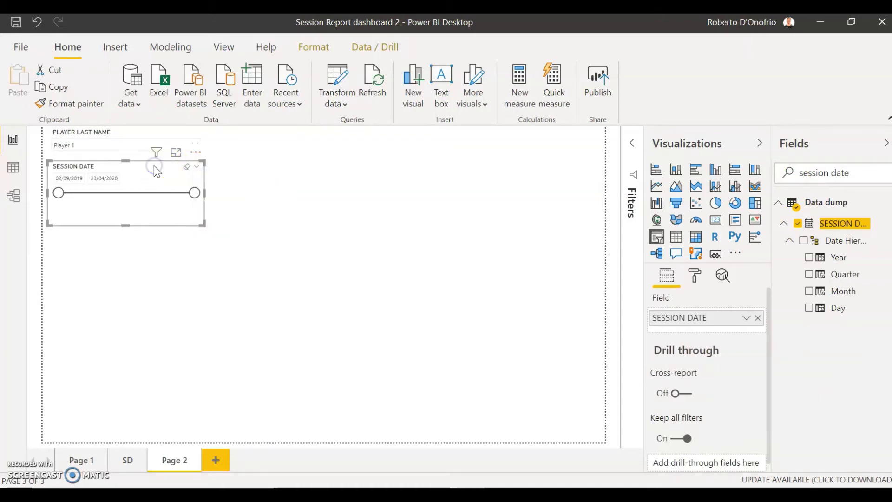
{"action": "left_click_drag", "start_coordinate": [58, 192], "coordinate": [79, 193]}
{"action": "mouse_move", "coordinate": [195, 193]}
{"action": "left_mouse_down"}
{"action": "mouse_move", "coordinate": [142, 193]}
{"action": "mouse_move", "coordinate": [196, 193]}
{"action": "left_mouse_up"}
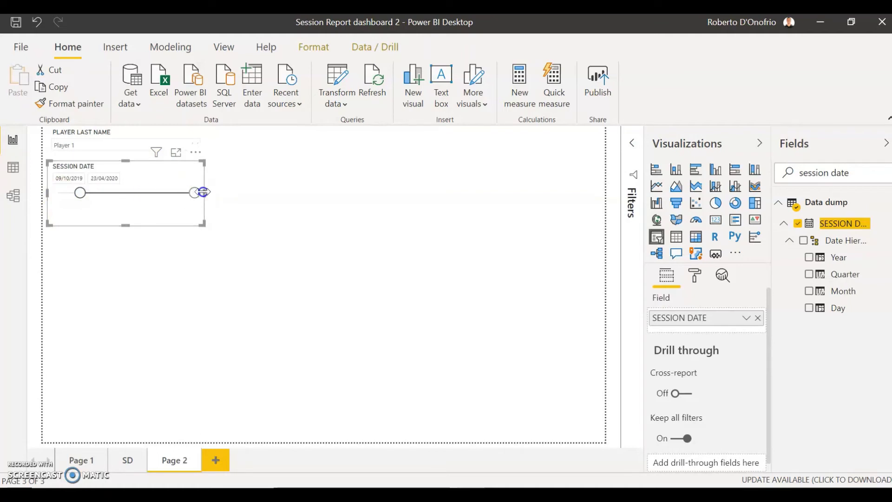
{"action": "left_click", "coordinate": [83, 195]}
{"action": "left_click_drag", "start_coordinate": [85, 197], "coordinate": [59, 194]}
- Shorten the SESSION DATE slicer slightly, deselect it, and clear the field search
{"action": "left_click_drag", "start_coordinate": [203, 225], "coordinate": [201, 214]}
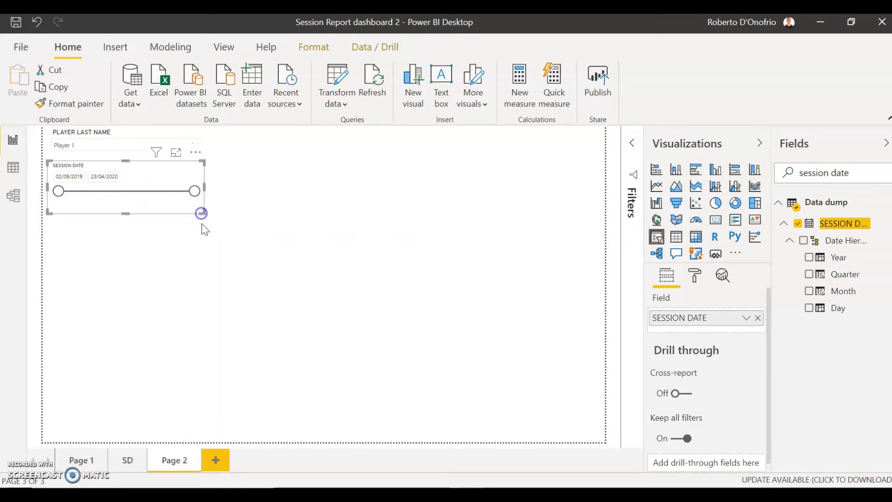
{"action": "left_click", "coordinate": [229, 299]}
{"action": "left_click_drag", "start_coordinate": [882, 173], "coordinate": [715, 186]}
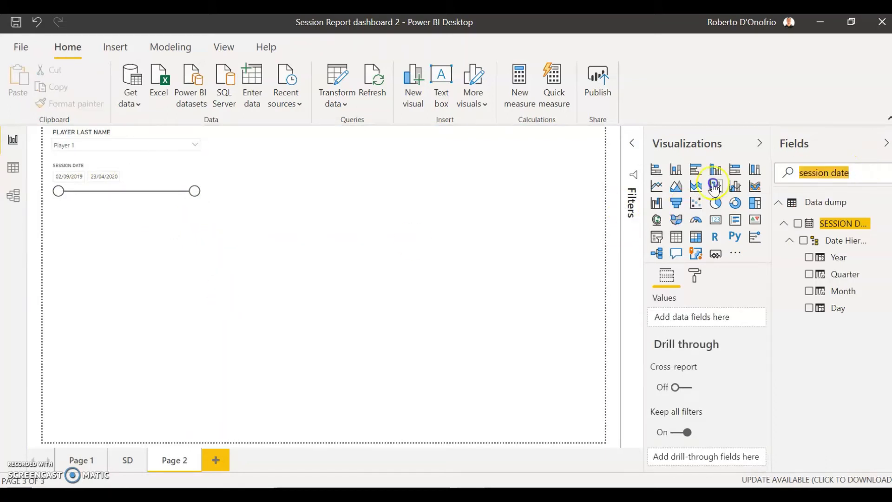
{"action": "key", "text": "BackSpace"}
{"action": "left_click", "coordinate": [370, 286]}
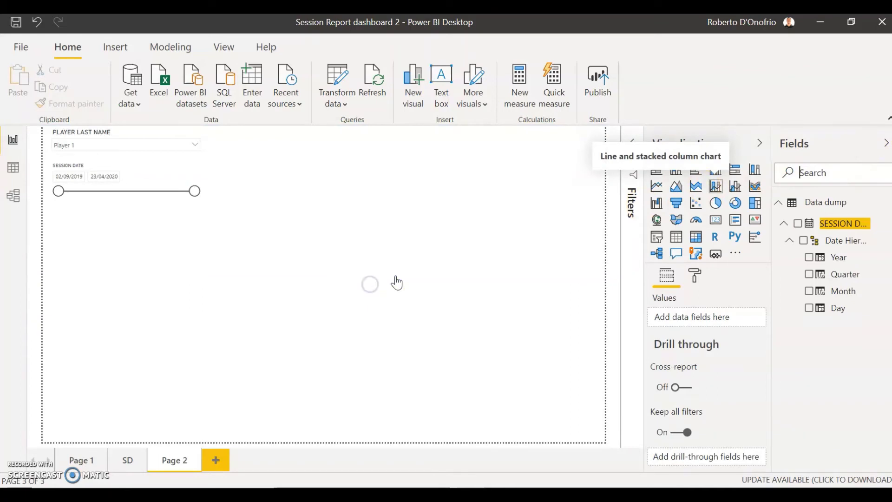
- Add an area chart to Page 2, enlarge it to most of the canvas width, and centre it below the slicers
{"action": "left_click", "coordinate": [678, 187]}
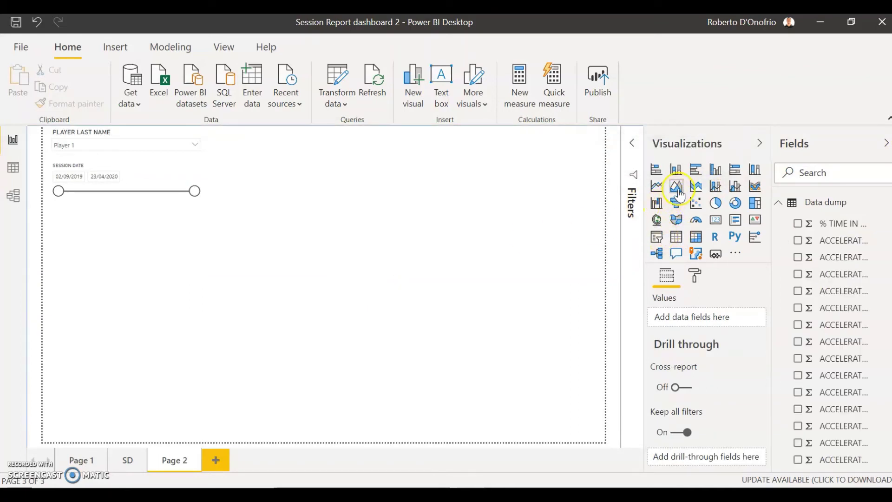
{"action": "left_click_drag", "start_coordinate": [201, 255], "coordinate": [237, 236]}
{"action": "left_click", "coordinate": [668, 190]}
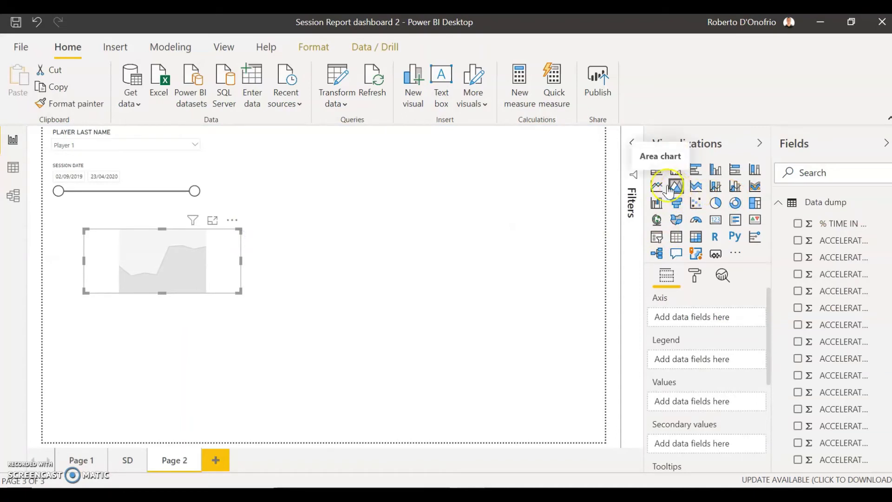
{"action": "left_click", "coordinate": [240, 292]}
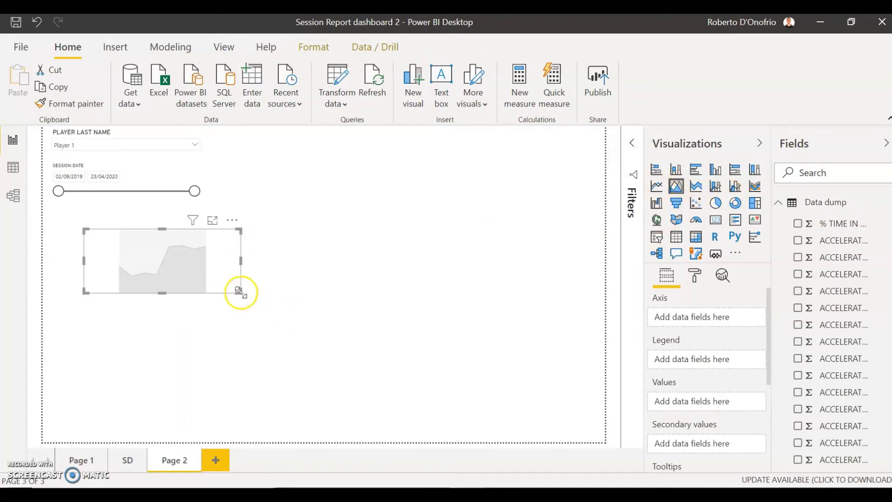
{"action": "left_click_drag", "start_coordinate": [240, 292], "coordinate": [498, 395]}
{"action": "left_click", "coordinate": [461, 263]}
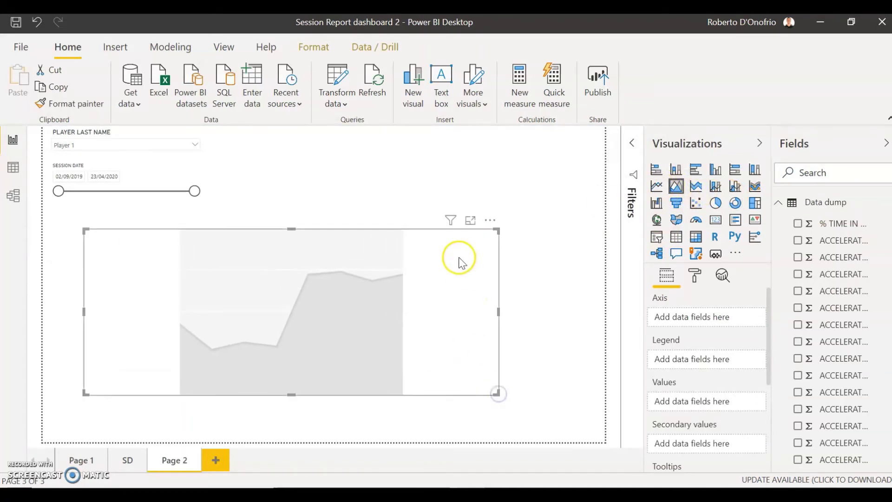
{"action": "left_click_drag", "start_coordinate": [462, 262], "coordinate": [484, 250]}
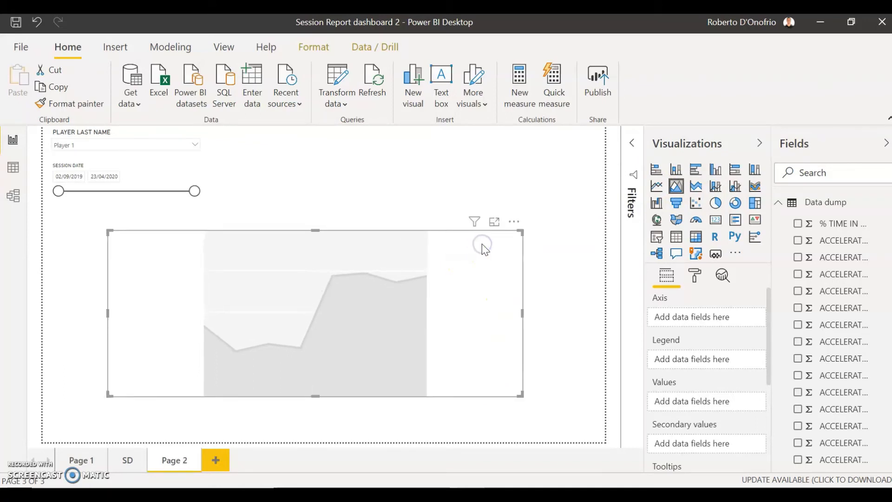
{"action": "left_click", "coordinate": [477, 274]}
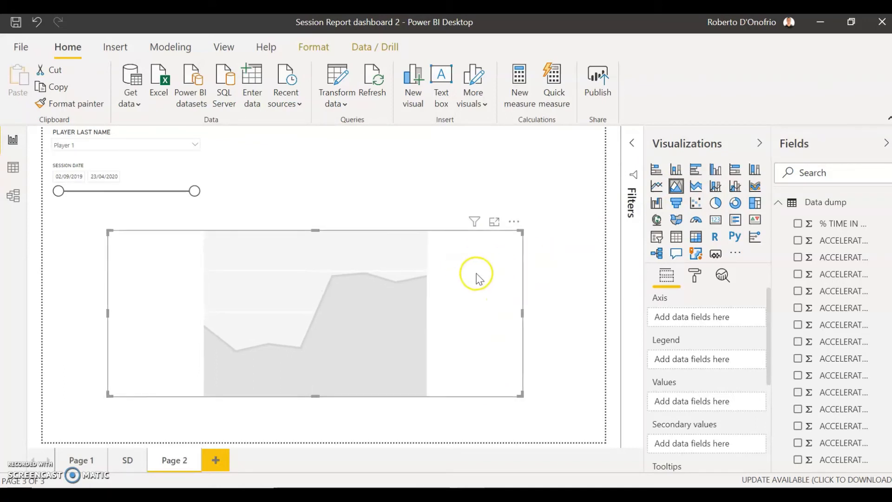
- Add Acute_TD and Chronic_TD as the area chart's values and ACWR_TD as its secondary value
{"action": "left_click", "coordinate": [851, 165]}
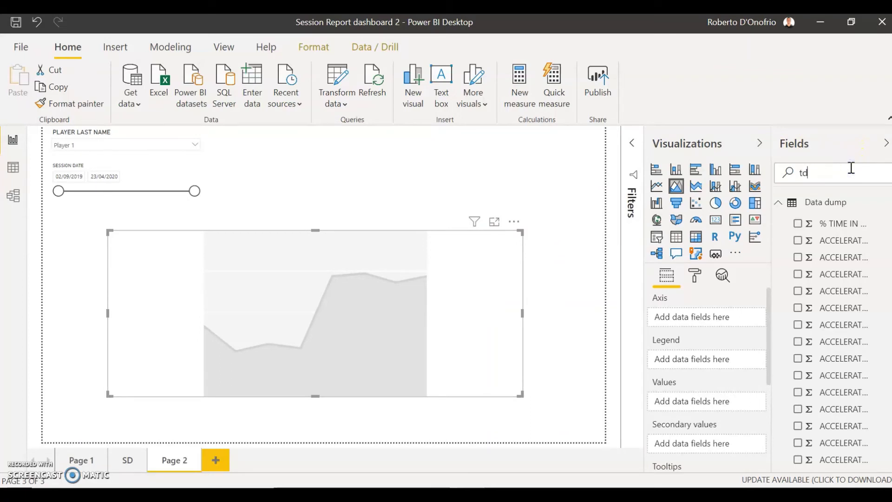
{"action": "left_click", "coordinate": [730, 109]}
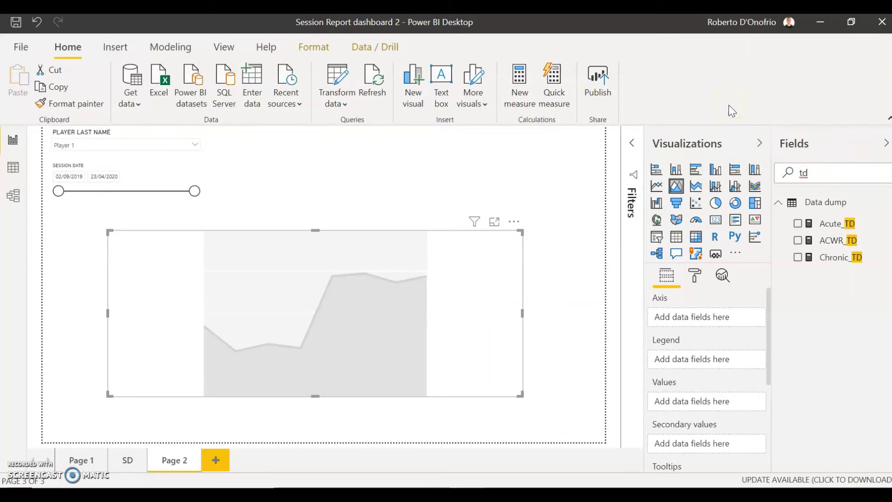
{"action": "left_click", "coordinate": [799, 224]}
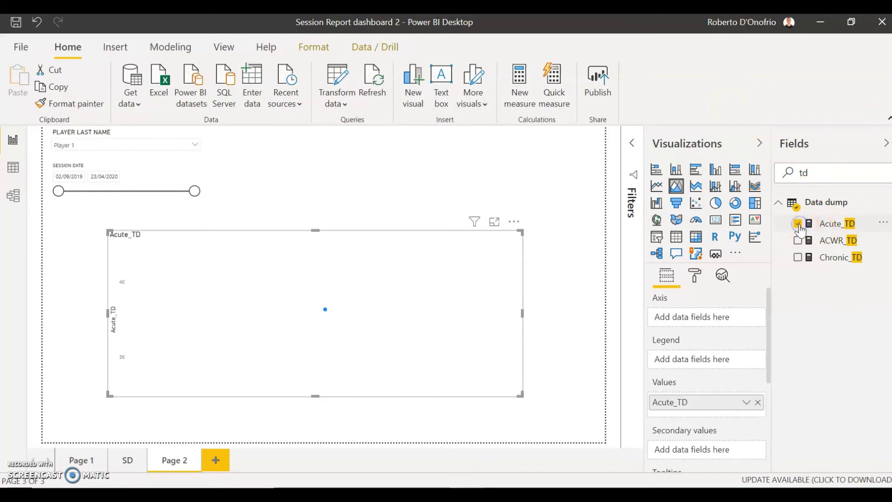
{"action": "left_click", "coordinate": [798, 258]}
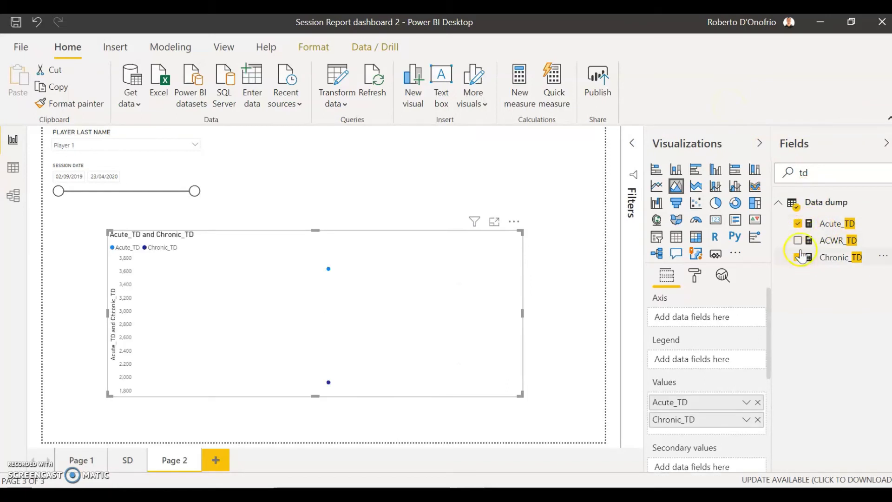
{"action": "left_click", "coordinate": [798, 241]}
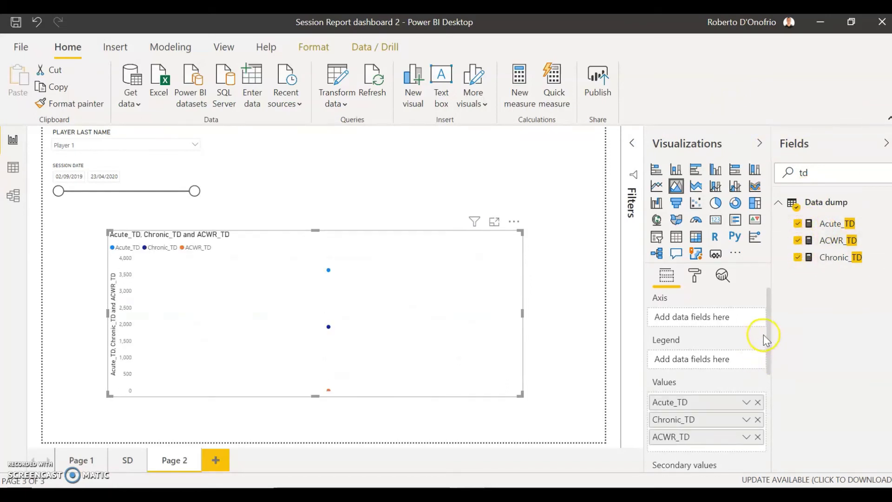
{"action": "left_click_drag", "start_coordinate": [767, 338], "coordinate": [769, 367]}
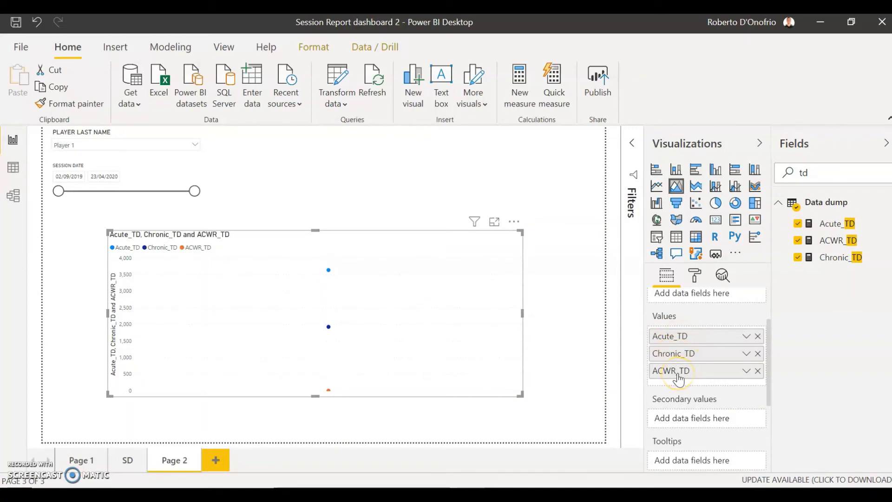
{"action": "left_click_drag", "start_coordinate": [679, 379], "coordinate": [678, 423]}
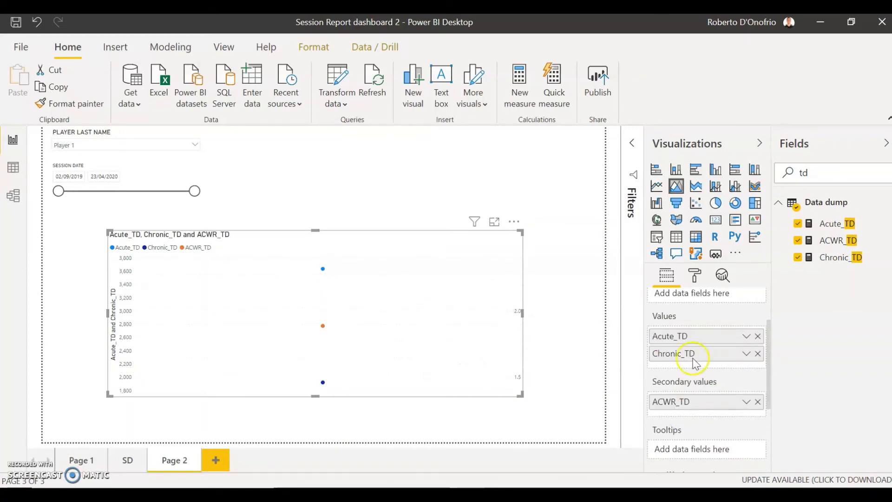
- Put SESSION DATE on the area chart's axis and use the plain date instead of the date hierarchy
{"action": "scroll", "coordinate": [678, 315], "scroll_direction": "up", "scroll_amount": 3}
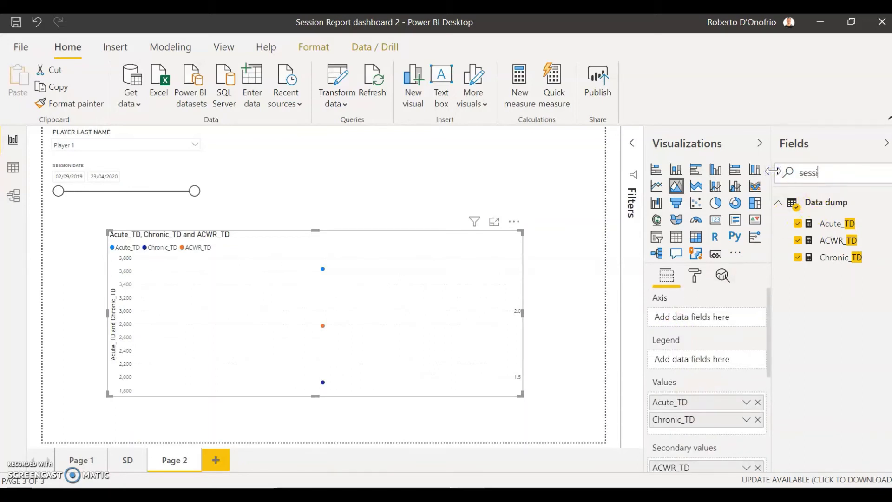
{"action": "type", "text": "date"}
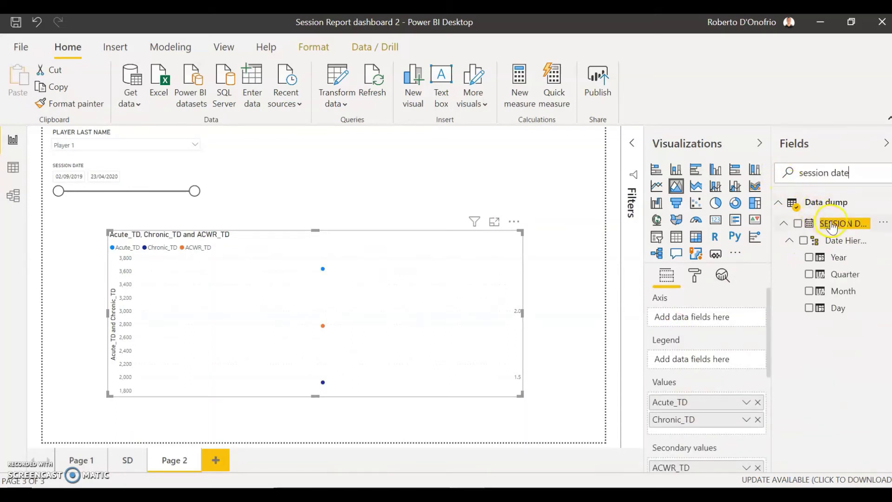
{"action": "left_click_drag", "start_coordinate": [797, 223], "coordinate": [699, 317]}
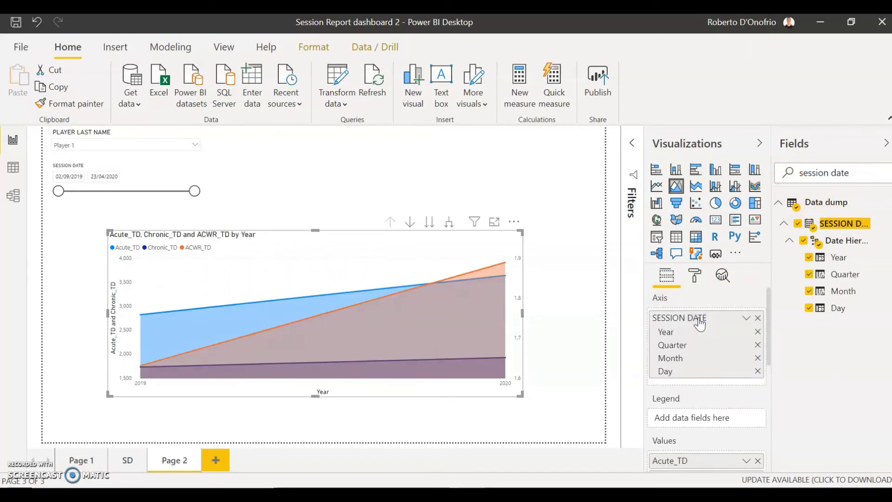
{"action": "left_click", "coordinate": [748, 319]}
{"action": "left_click", "coordinate": [746, 319]}
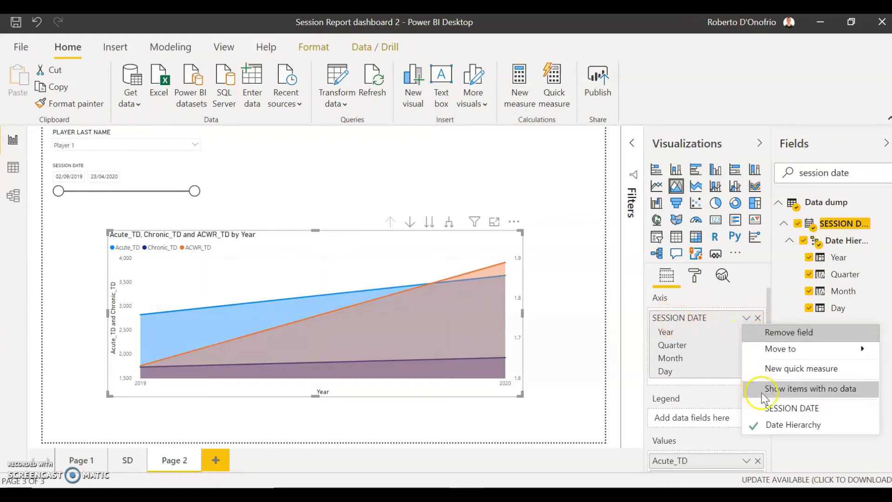
{"action": "left_click", "coordinate": [755, 427]}
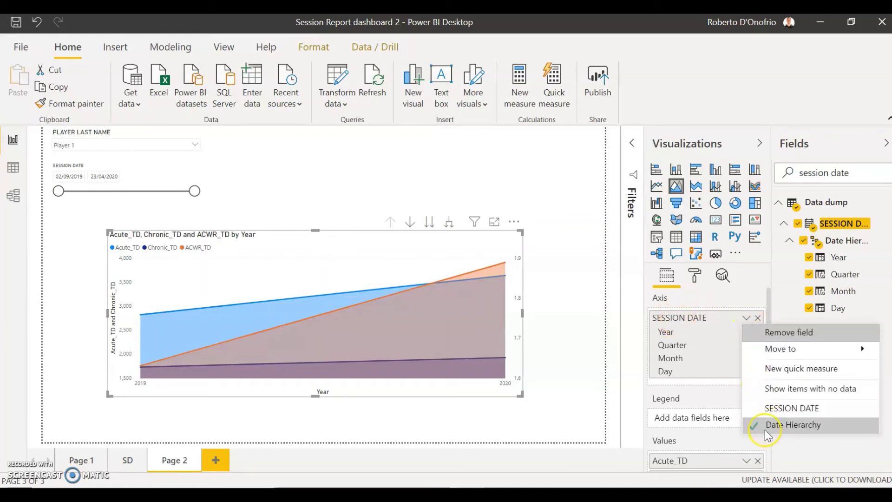
{"action": "left_click", "coordinate": [793, 409]}
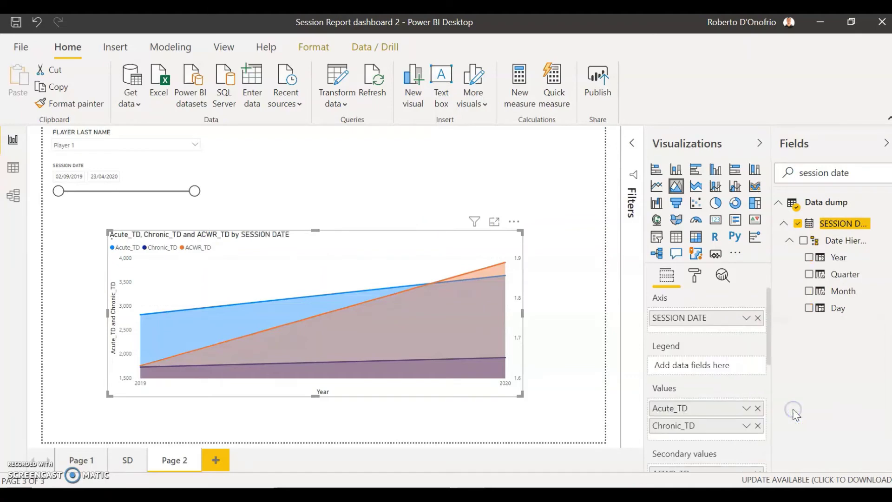
- Set the area chart's X axis type to Categorical and inspect the data points for individual sessions
{"action": "left_click", "coordinate": [697, 278]}
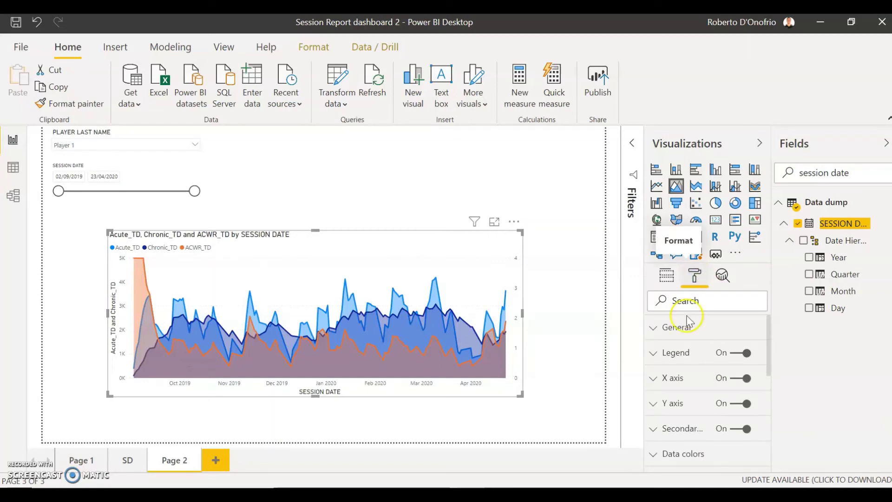
{"action": "left_click", "coordinate": [665, 380]}
{"action": "scroll", "coordinate": [665, 371], "scroll_direction": "down", "scroll_amount": 1}
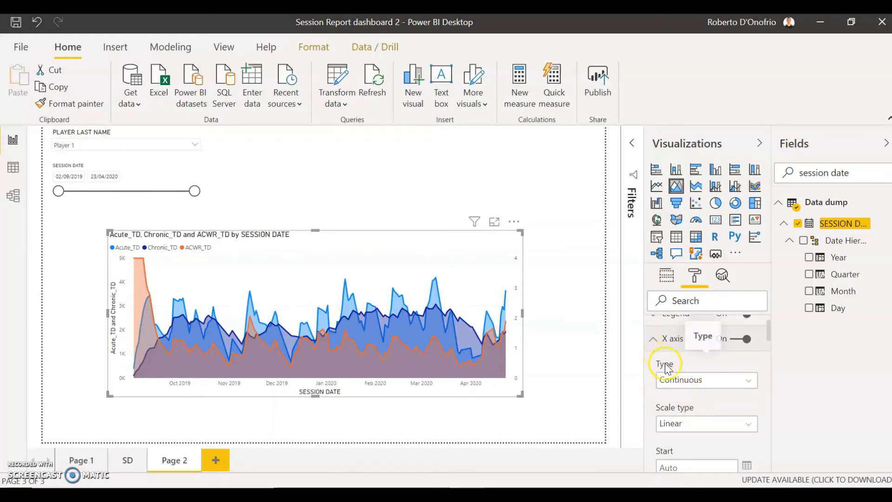
{"action": "left_click", "coordinate": [675, 380]}
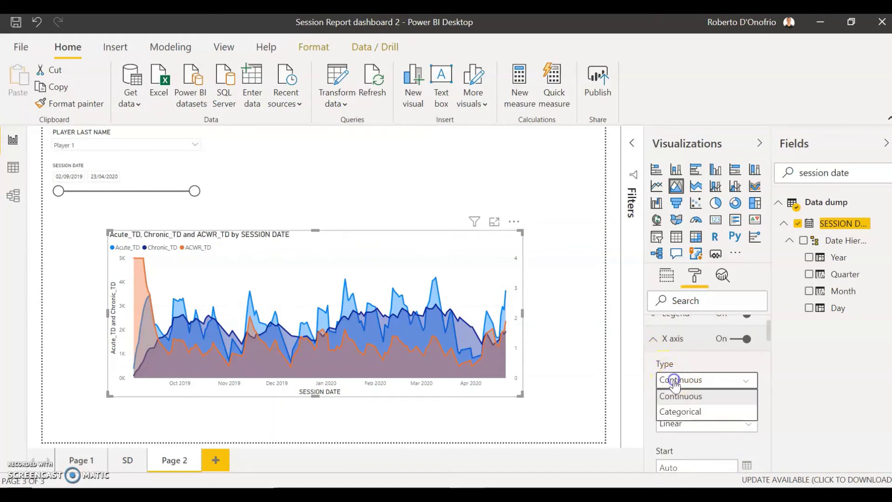
{"action": "left_click", "coordinate": [682, 413]}
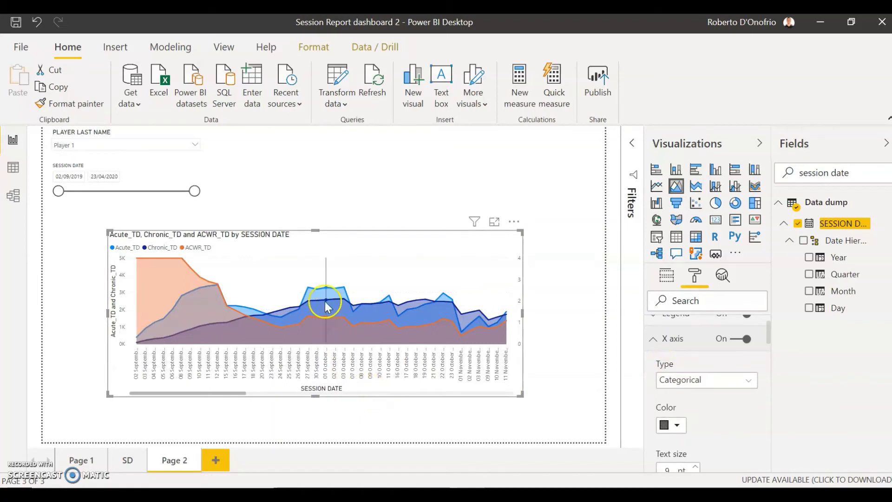
{"action": "mouse_move", "coordinate": [328, 300]}
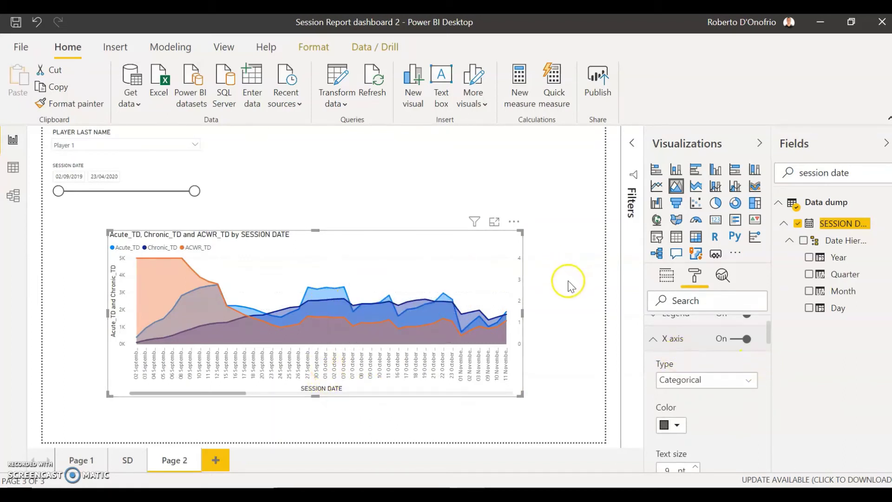
- Move the start date of the SESSION DATE slicer to 10/03/2020
{"action": "left_click_drag", "start_coordinate": [57, 191], "coordinate": [164, 203]}
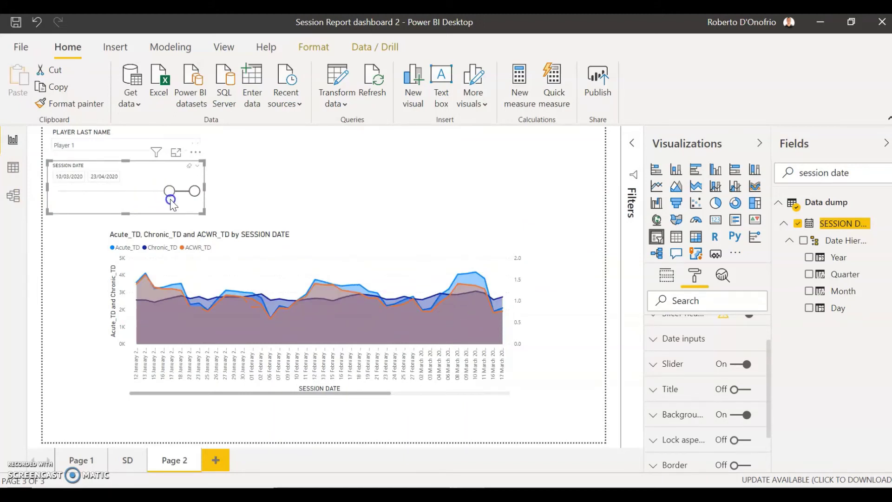
{"action": "left_click", "coordinate": [375, 198]}
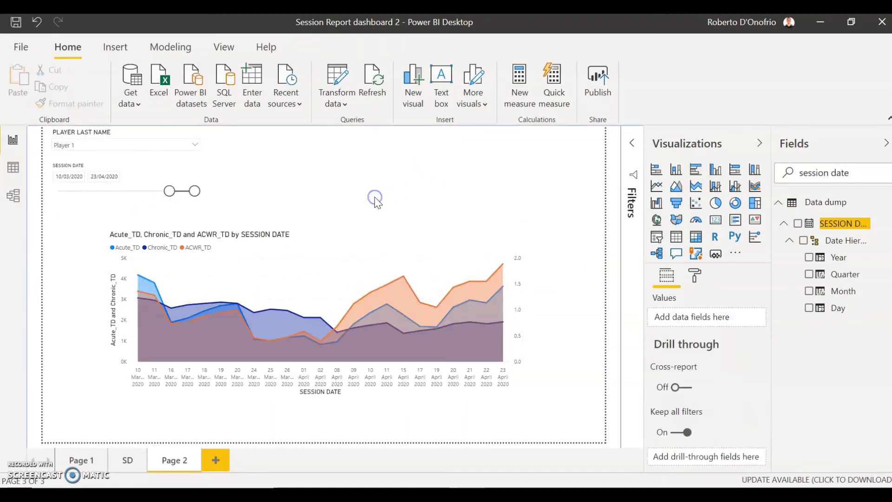
{"action": "key", "text": "ctrl+z"}
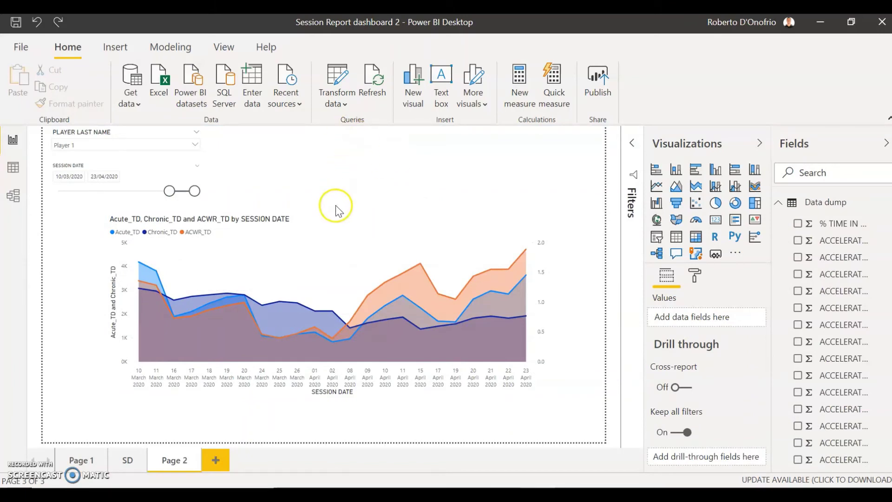
- Enlarge the area chart slightly in both width and height below the slicers
{"action": "left_click", "coordinate": [356, 224]}
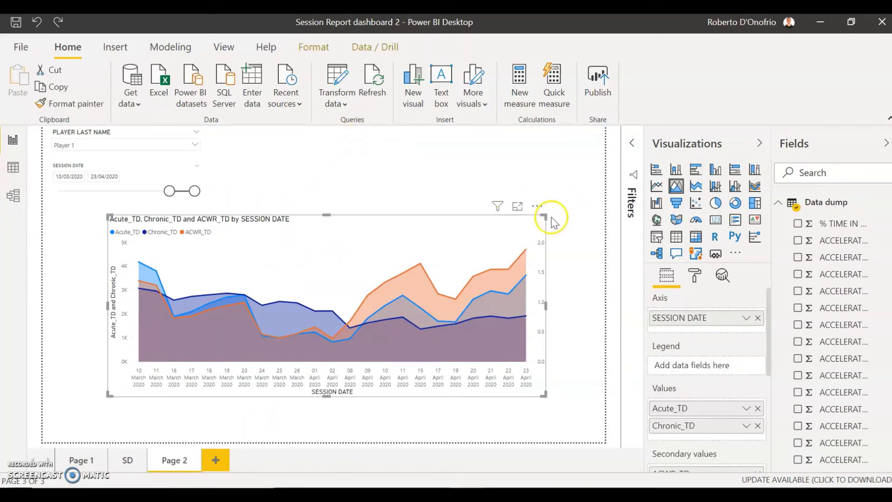
{"action": "left_click_drag", "start_coordinate": [547, 218], "coordinate": [557, 205]}
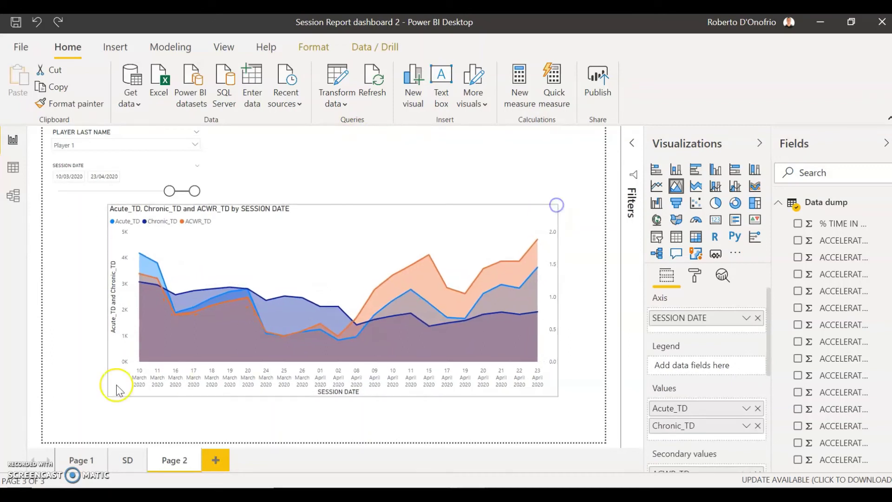
{"action": "left_click_drag", "start_coordinate": [116, 389], "coordinate": [95, 402]}
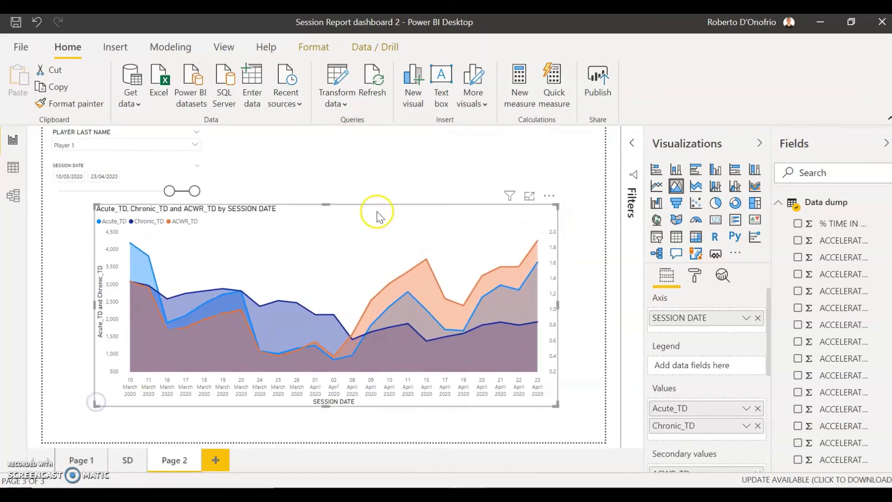
- Change the data color of the area chart's ACWR_TD series to white
{"action": "left_click", "coordinate": [694, 278]}
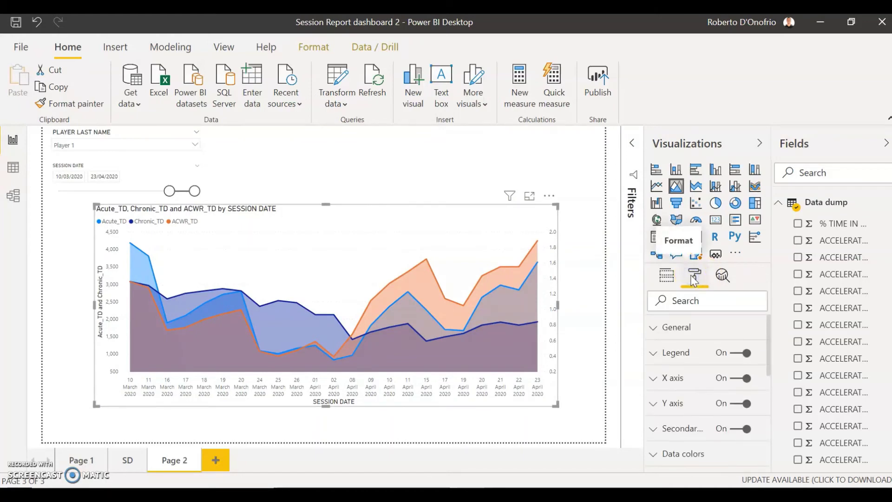
{"action": "left_click", "coordinate": [687, 454]}
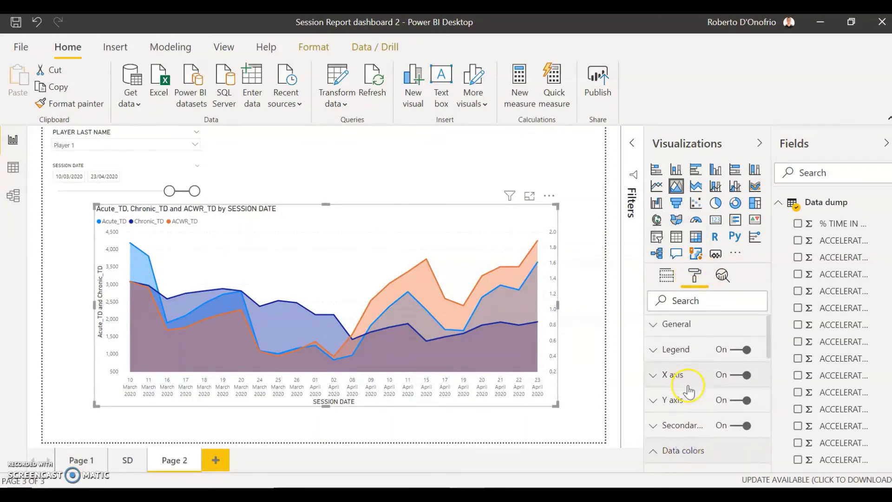
{"action": "scroll", "coordinate": [687, 384], "scroll_direction": "down", "scroll_amount": 3}
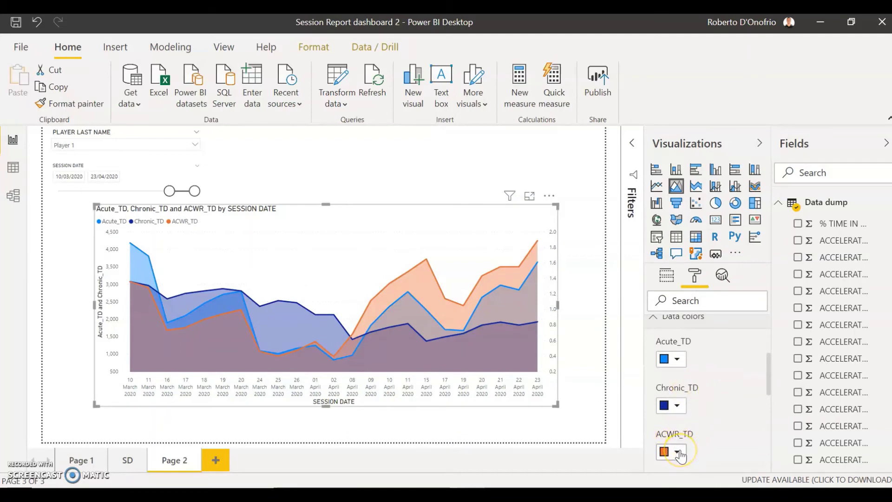
{"action": "left_click", "coordinate": [678, 453]}
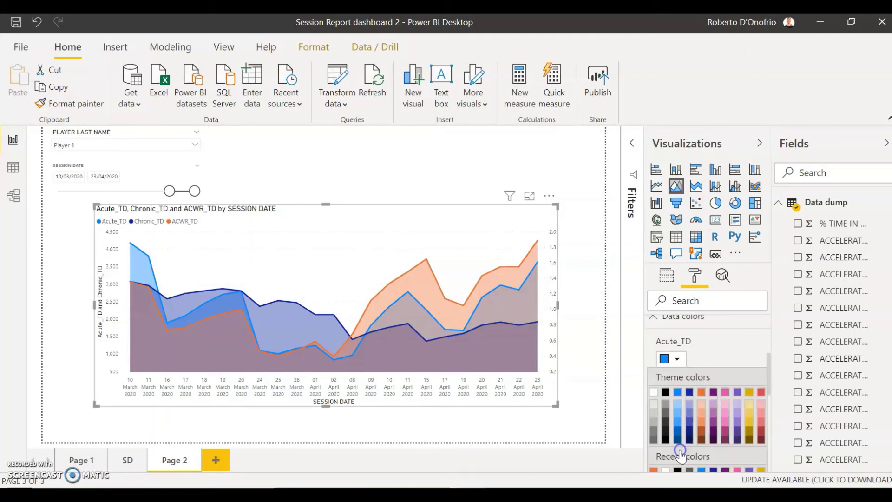
{"action": "left_click", "coordinate": [654, 394]}
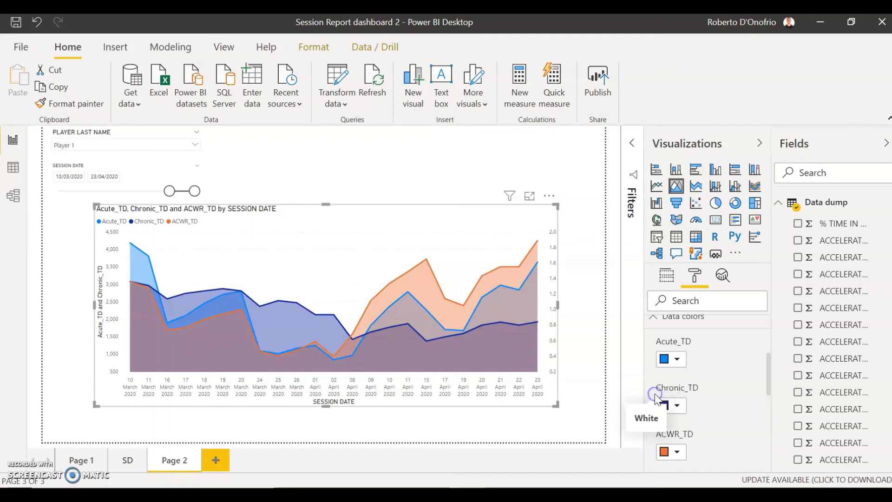
{"action": "left_click", "coordinate": [678, 452]}
{"action": "left_click", "coordinate": [654, 320]}
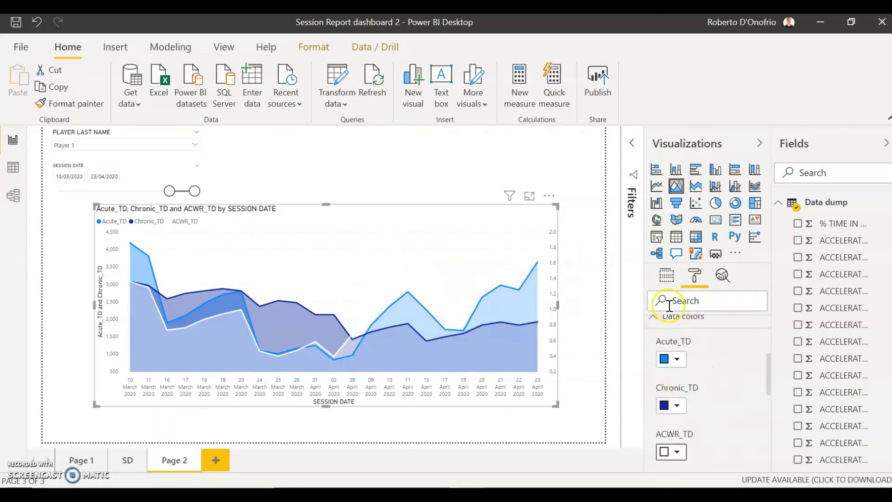
{"action": "left_click", "coordinate": [667, 318]}
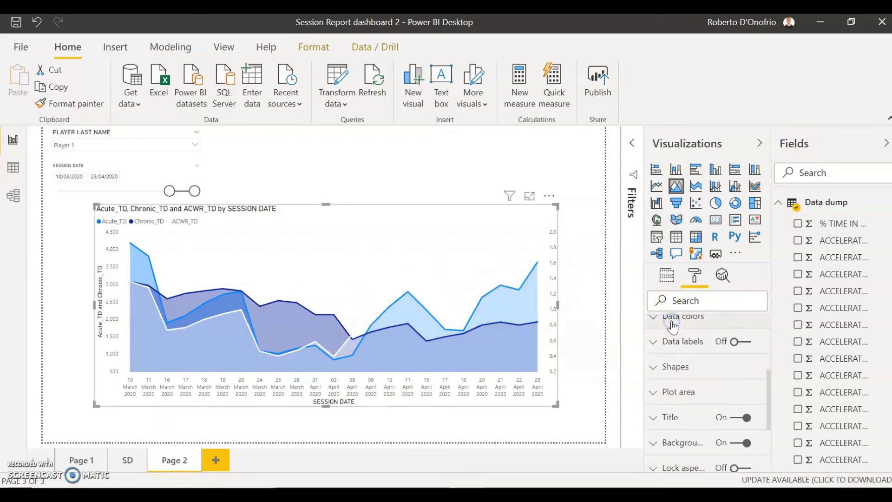
- Turn on series customization for the area chart's shapes and set the general stroke width to 0
{"action": "left_click", "coordinate": [668, 370]}
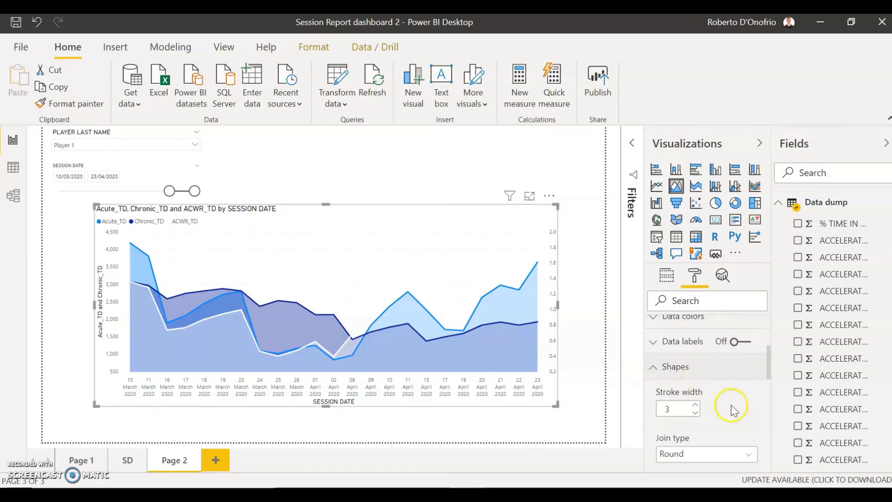
{"action": "scroll", "coordinate": [731, 407], "scroll_direction": "down", "scroll_amount": 3}
{"action": "scroll", "coordinate": [735, 410], "scroll_direction": "down", "scroll_amount": 3}
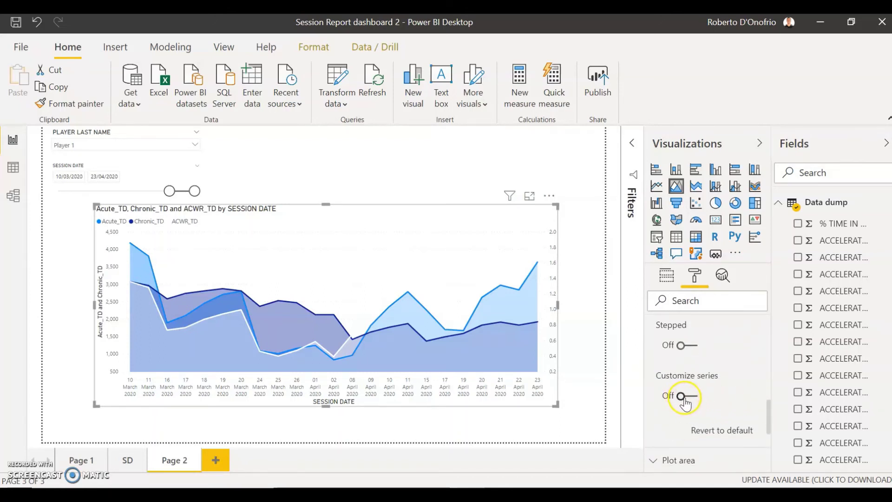
{"action": "left_click", "coordinate": [680, 397]}
{"action": "scroll", "coordinate": [741, 378], "scroll_direction": "up", "scroll_amount": 5}
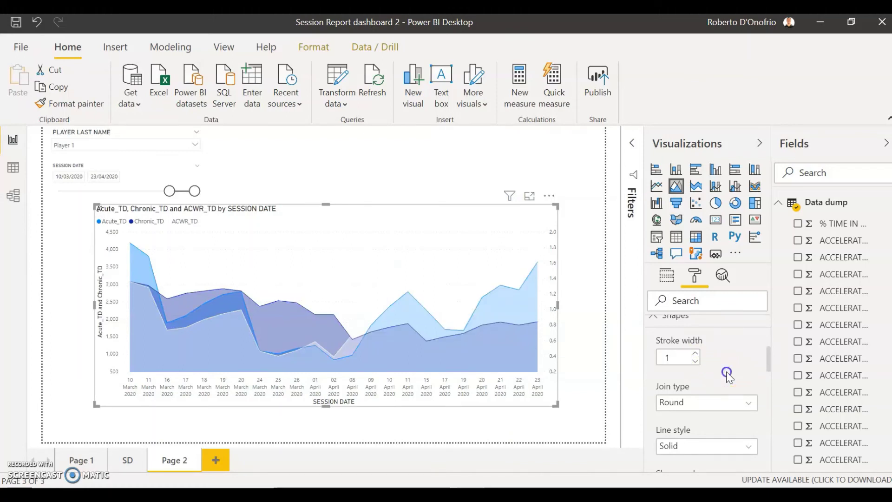
{"action": "left_click", "coordinate": [695, 362]}
{"action": "left_click", "coordinate": [695, 361]}
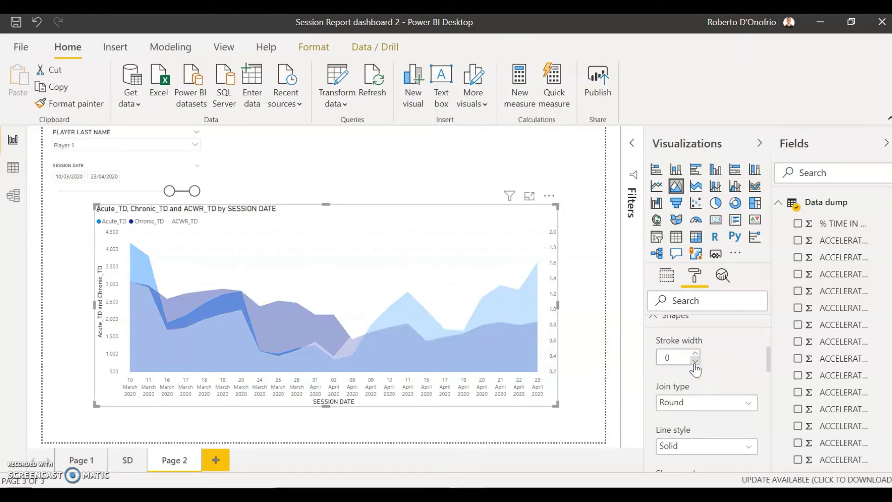
- Set the stroke width of the Acute_TD series to 3 in the customized shape settings
{"action": "scroll", "coordinate": [729, 367], "scroll_direction": "down", "scroll_amount": 3}
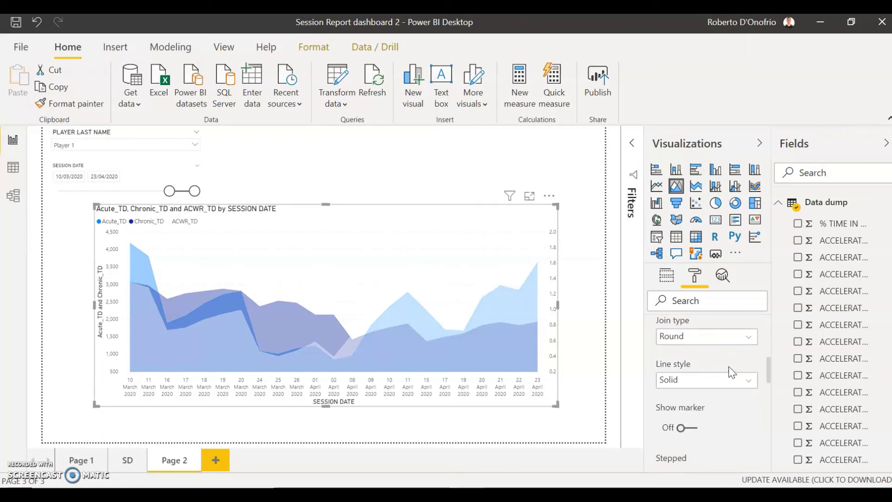
{"action": "scroll", "coordinate": [729, 366], "scroll_direction": "up", "scroll_amount": 4}
{"action": "scroll", "coordinate": [728, 366], "scroll_direction": "down", "scroll_amount": 5}
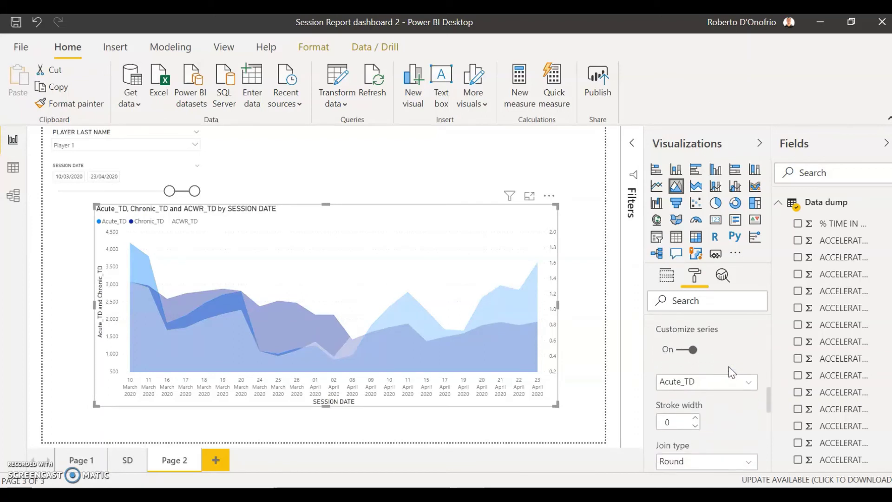
{"action": "scroll", "coordinate": [732, 372], "scroll_direction": "down", "scroll_amount": 1}
{"action": "left_click", "coordinate": [695, 413]}
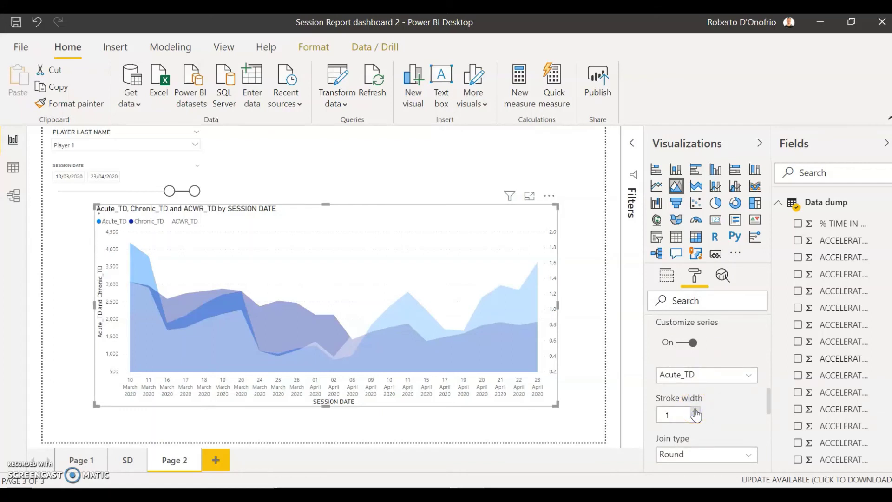
{"action": "left_click", "coordinate": [695, 410]}
{"action": "left_click", "coordinate": [695, 410]}
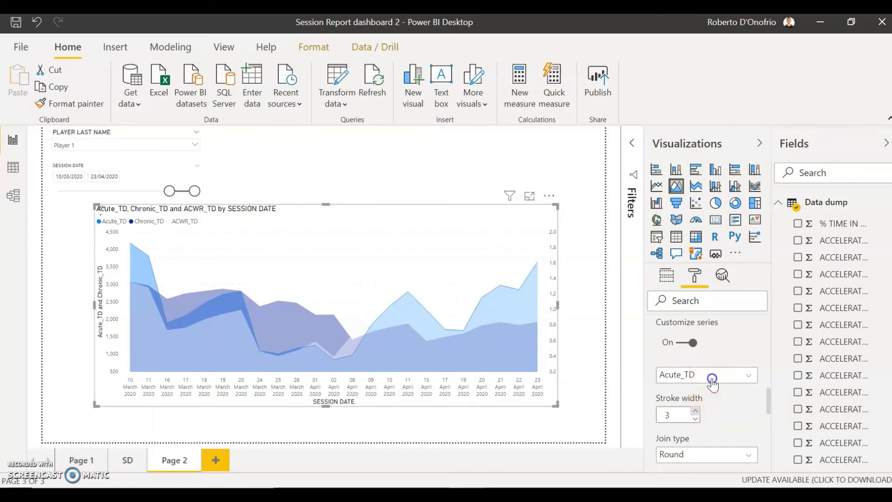
- Set the stroke width of the Chronic_TD series to 3 and close the shape settings
{"action": "left_click", "coordinate": [711, 377]}
{"action": "left_click", "coordinate": [696, 404]}
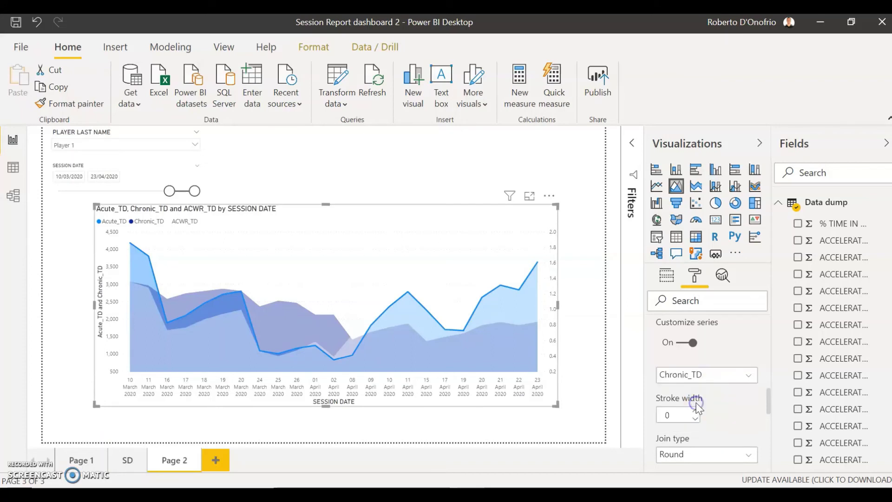
{"action": "left_click", "coordinate": [695, 412]}
{"action": "scroll", "coordinate": [731, 409], "scroll_direction": "down", "scroll_amount": 1}
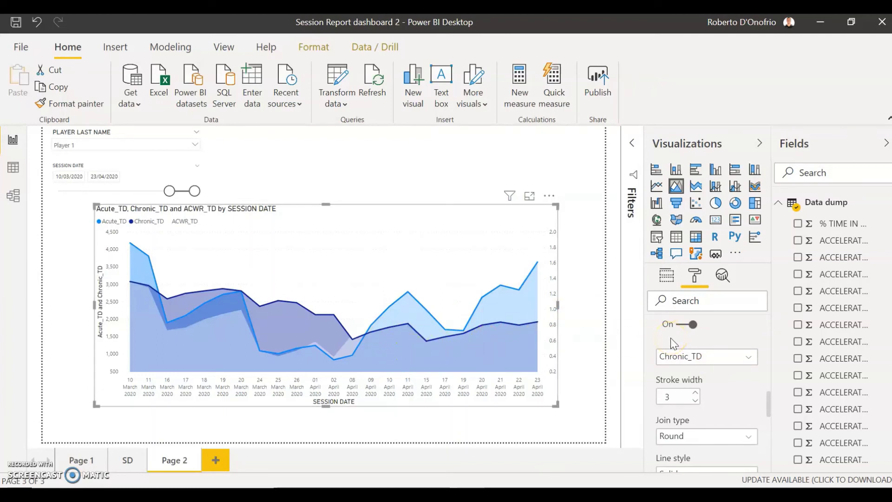
{"action": "scroll", "coordinate": [670, 338], "scroll_direction": "up", "scroll_amount": 6}
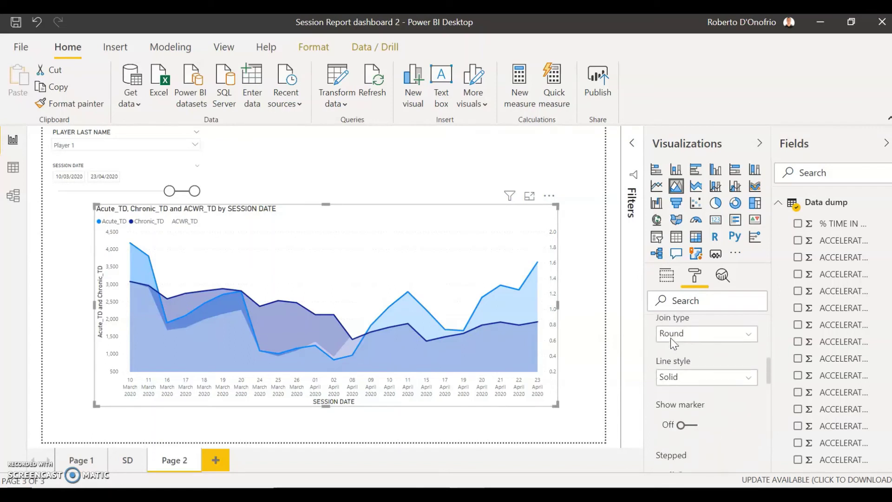
{"action": "scroll", "coordinate": [671, 343], "scroll_direction": "up", "scroll_amount": 3}
{"action": "left_click", "coordinate": [669, 377]}
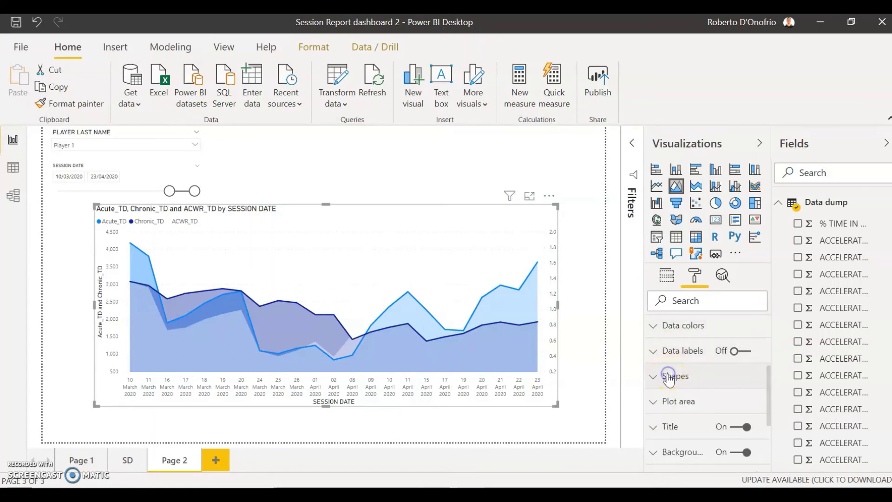
- Turn on the area chart's data labels and enable customizing them per series
{"action": "left_click", "coordinate": [664, 360]}
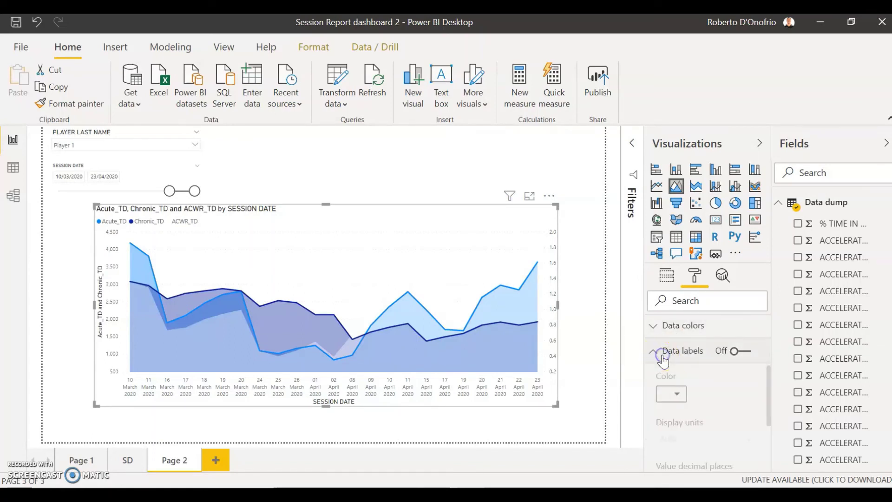
{"action": "left_click", "coordinate": [740, 358]}
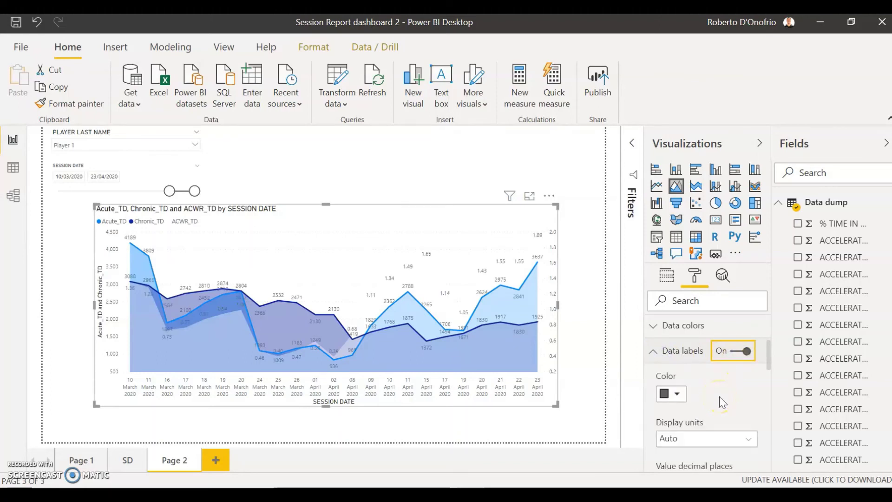
{"action": "scroll", "coordinate": [720, 397], "scroll_direction": "down", "scroll_amount": 5}
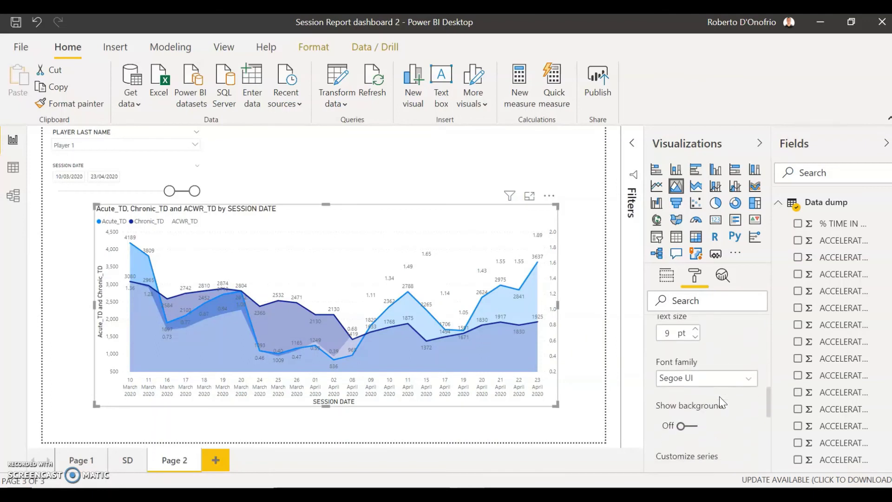
{"action": "scroll", "coordinate": [720, 397], "scroll_direction": "down", "scroll_amount": 3}
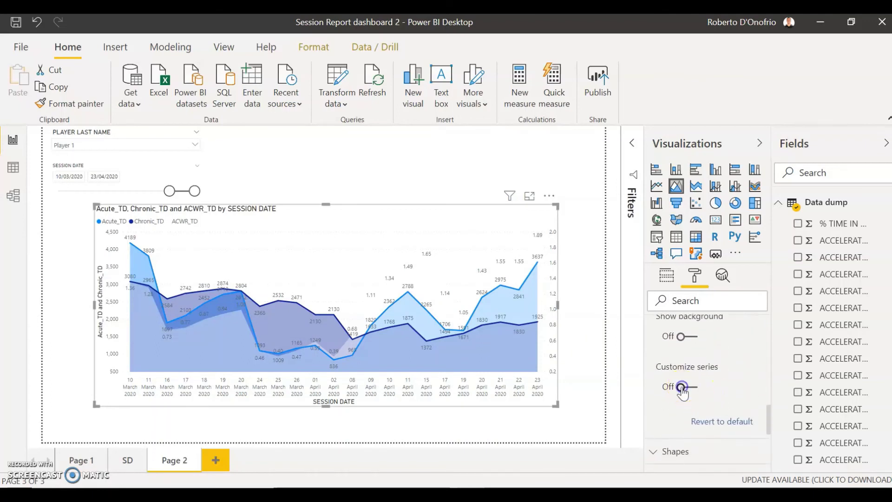
{"action": "left_click", "coordinate": [682, 387]}
{"action": "scroll", "coordinate": [737, 369], "scroll_direction": "down", "scroll_amount": 1}
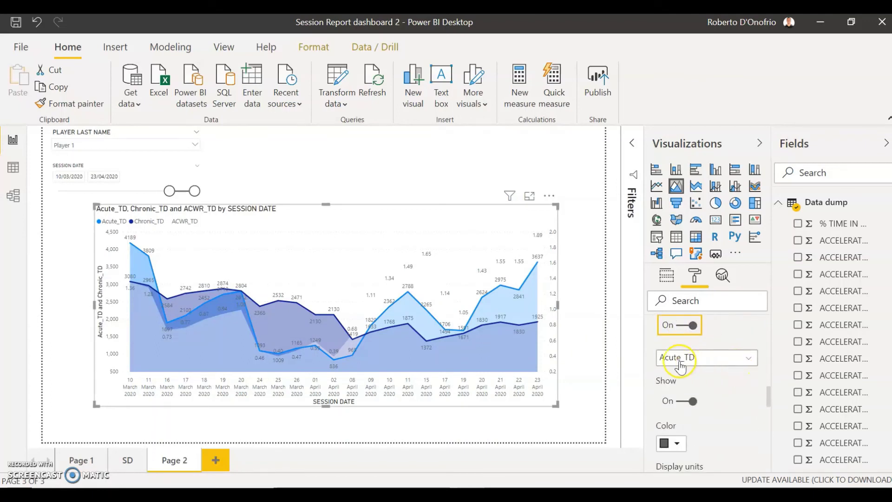
- Hide the data labels of the Acute_TD and Chronic_TD series so only ACWR_TD is labelled
{"action": "left_click", "coordinate": [690, 401]}
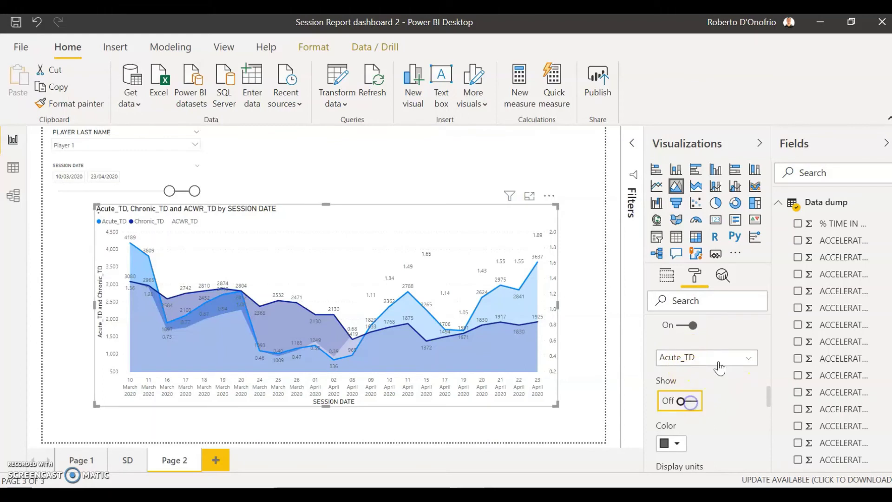
{"action": "left_click", "coordinate": [718, 358]}
{"action": "left_click", "coordinate": [702, 390]}
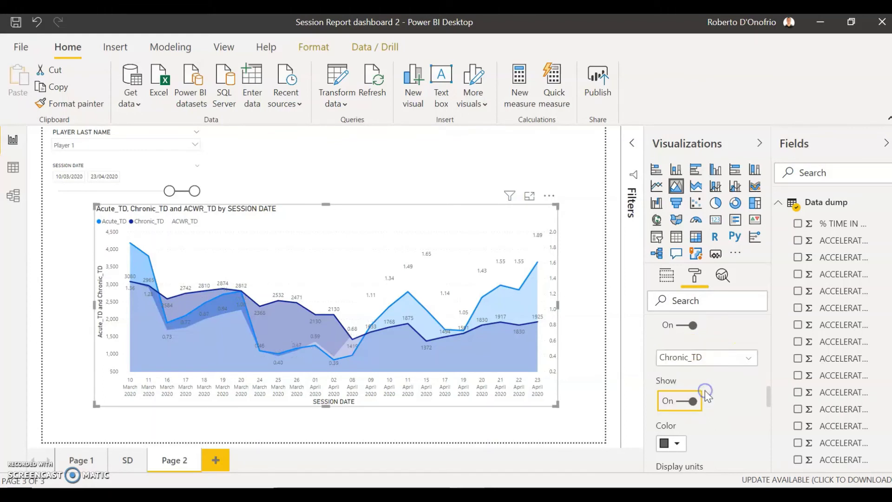
{"action": "left_click", "coordinate": [693, 402]}
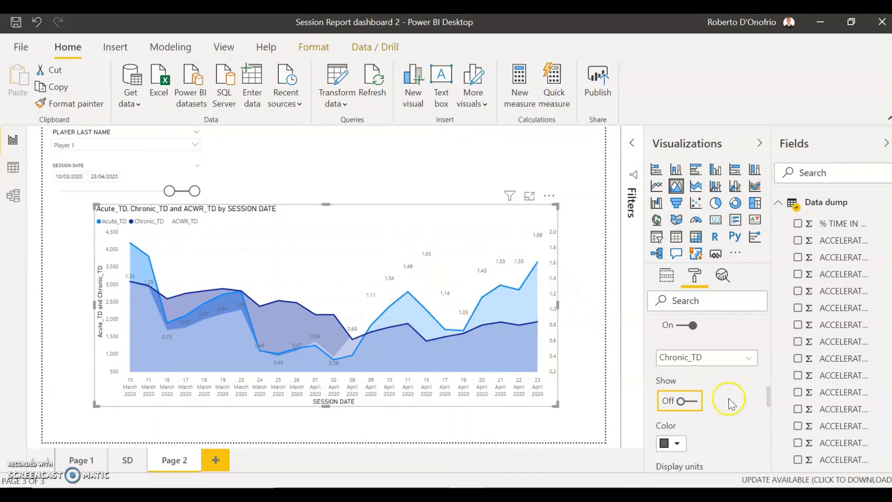
{"action": "scroll", "coordinate": [741, 405], "scroll_direction": "up", "scroll_amount": 3}
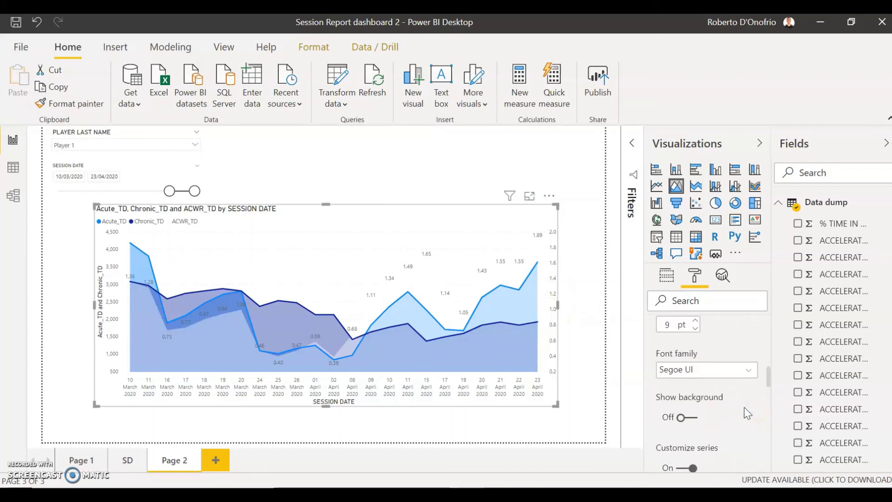
{"action": "scroll", "coordinate": [747, 413], "scroll_direction": "up", "scroll_amount": 5}
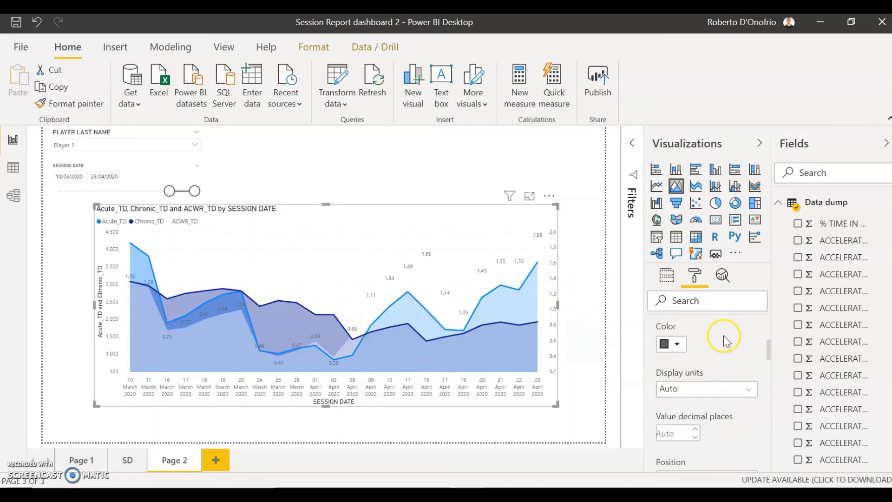
- Change the data color of the Chronic_TD series to a dark red theme shade and close the data color settings
{"action": "scroll", "coordinate": [724, 334], "scroll_direction": "up", "scroll_amount": 3}
{"action": "left_click", "coordinate": [672, 409]}
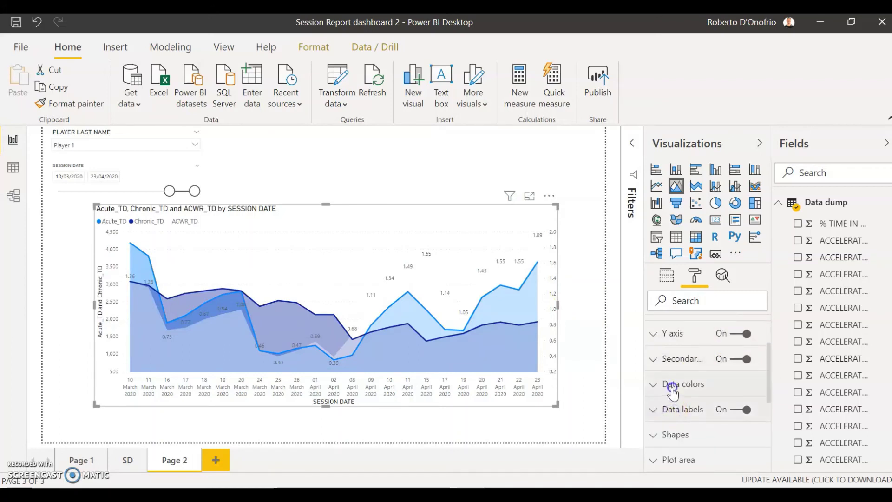
{"action": "left_click", "coordinate": [673, 392]}
{"action": "scroll", "coordinate": [704, 421], "scroll_direction": "down", "scroll_amount": 1}
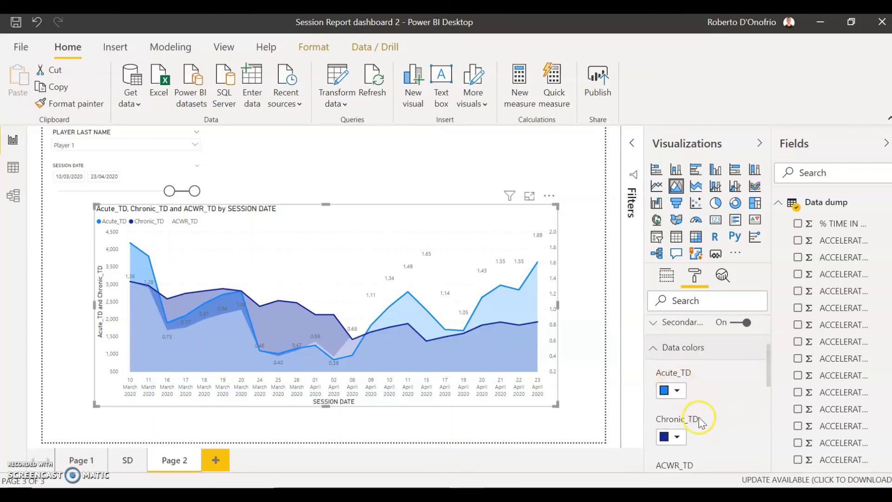
{"action": "left_click", "coordinate": [674, 437]}
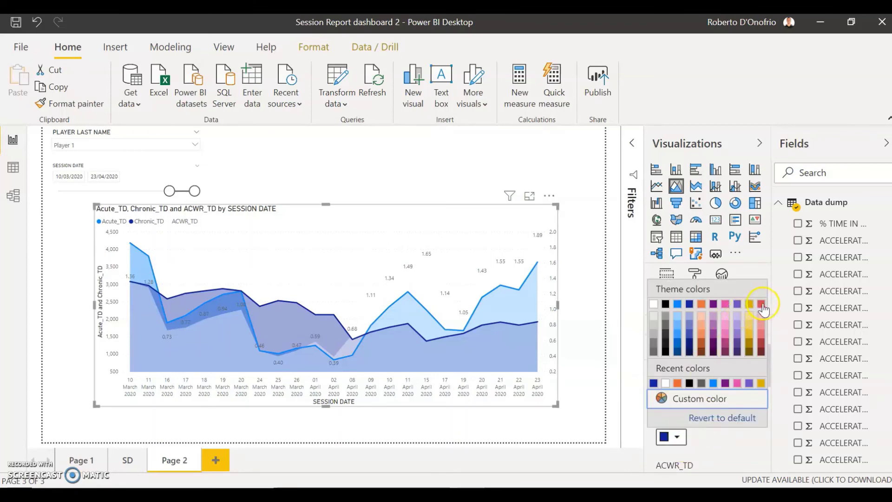
{"action": "left_click", "coordinate": [762, 345]}
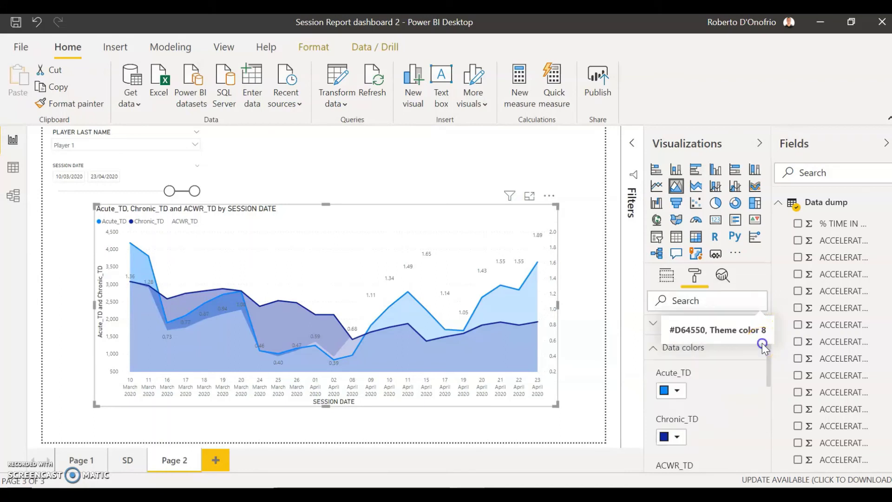
{"action": "left_click", "coordinate": [676, 437]}
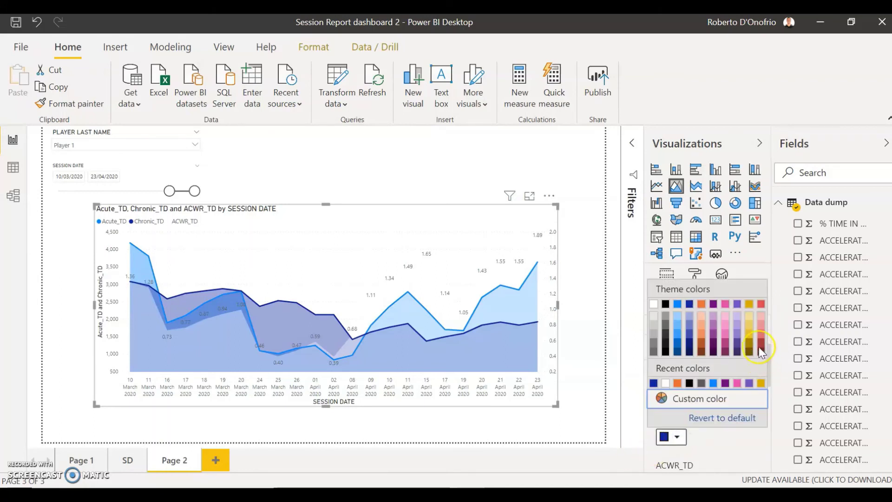
{"action": "left_click", "coordinate": [761, 344]}
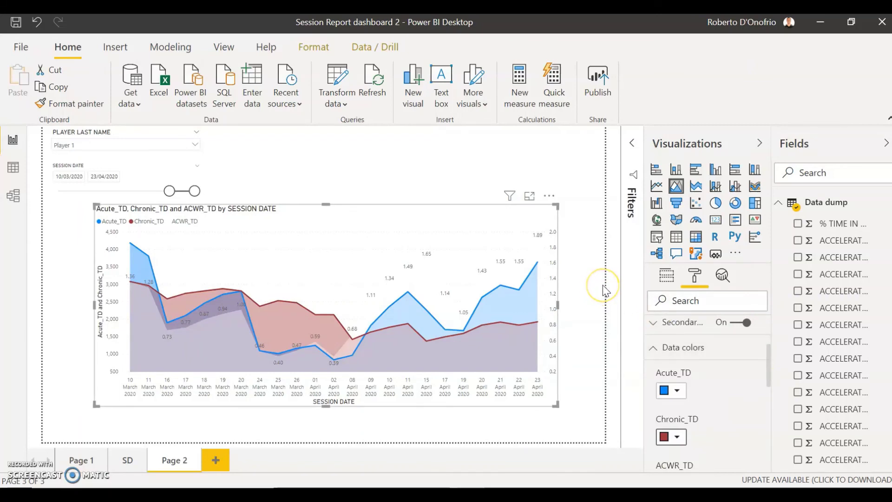
{"action": "left_click", "coordinate": [682, 348]}
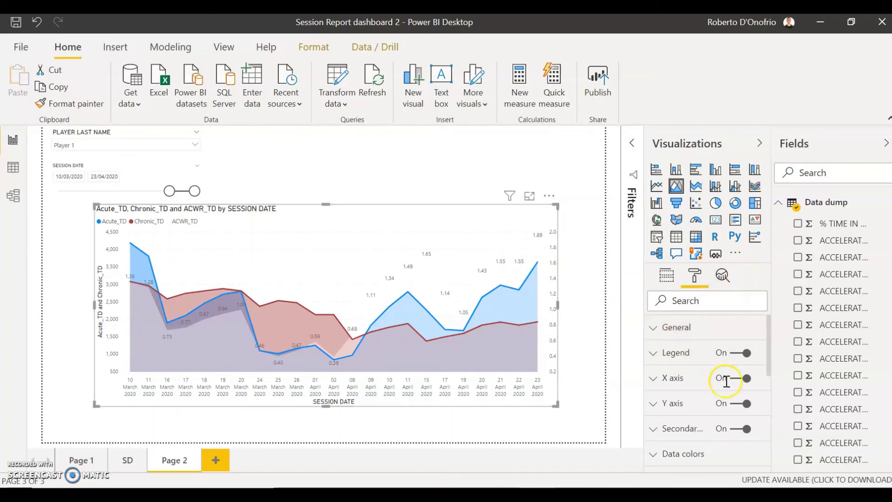
- Turn off the title of the area chart's Y axis and close the Y axis settings
{"action": "left_click", "coordinate": [695, 404]}
{"action": "scroll", "coordinate": [690, 406], "scroll_direction": "down", "scroll_amount": 3}
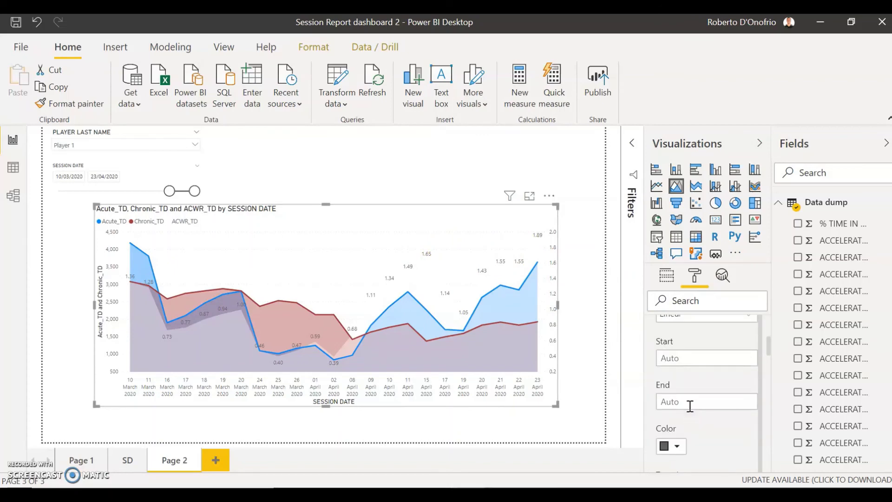
{"action": "scroll", "coordinate": [690, 406], "scroll_direction": "down", "scroll_amount": 1}
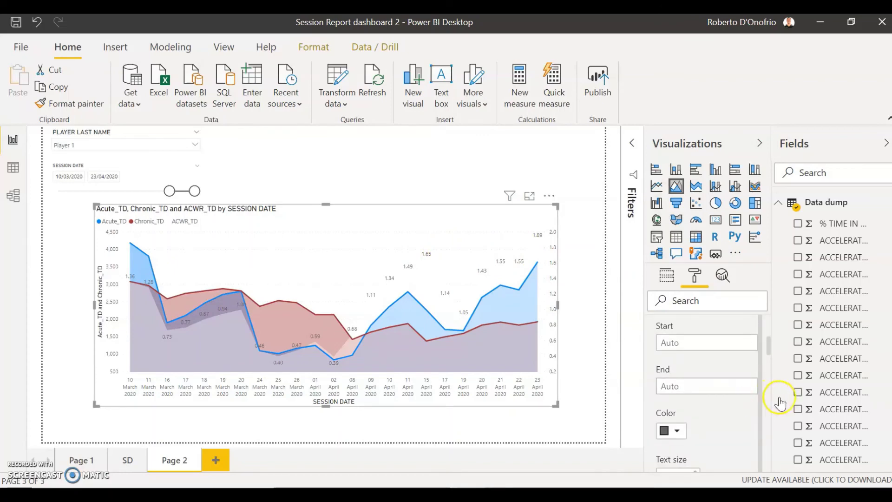
{"action": "scroll", "coordinate": [769, 396], "scroll_direction": "down", "scroll_amount": 5}
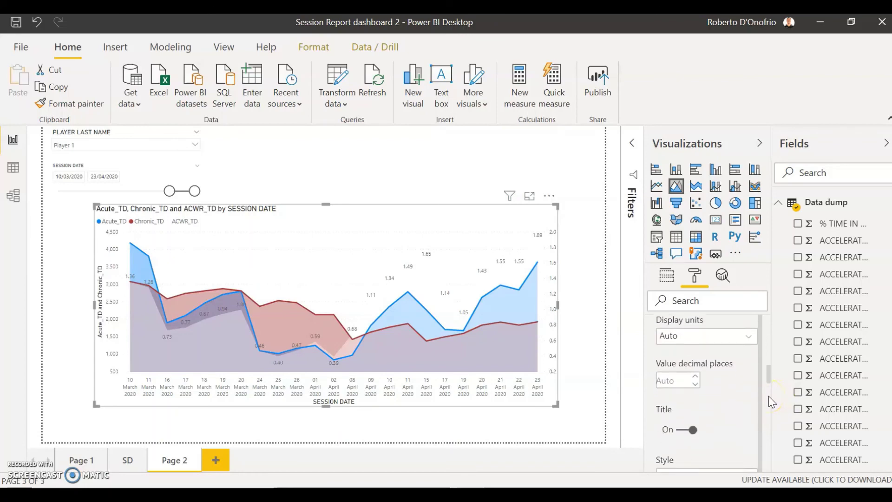
{"action": "scroll", "coordinate": [769, 396], "scroll_direction": "down", "scroll_amount": 1}
{"action": "left_click", "coordinate": [687, 421]}
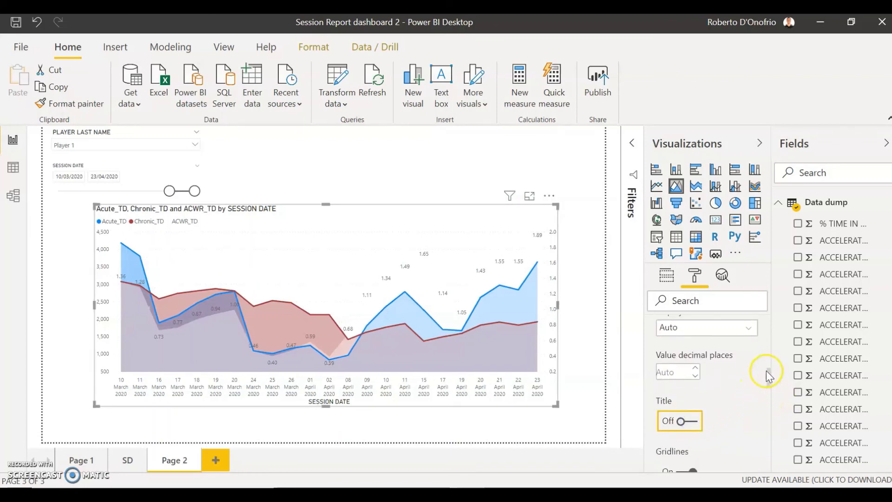
{"action": "scroll", "coordinate": [766, 371], "scroll_direction": "up", "scroll_amount": 6}
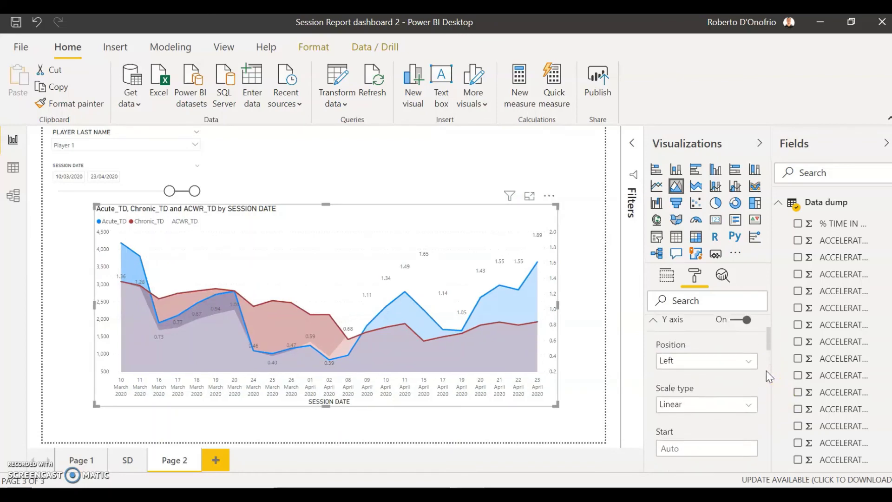
{"action": "scroll", "coordinate": [765, 371], "scroll_direction": "up", "scroll_amount": 1}
{"action": "left_click", "coordinate": [680, 342]}
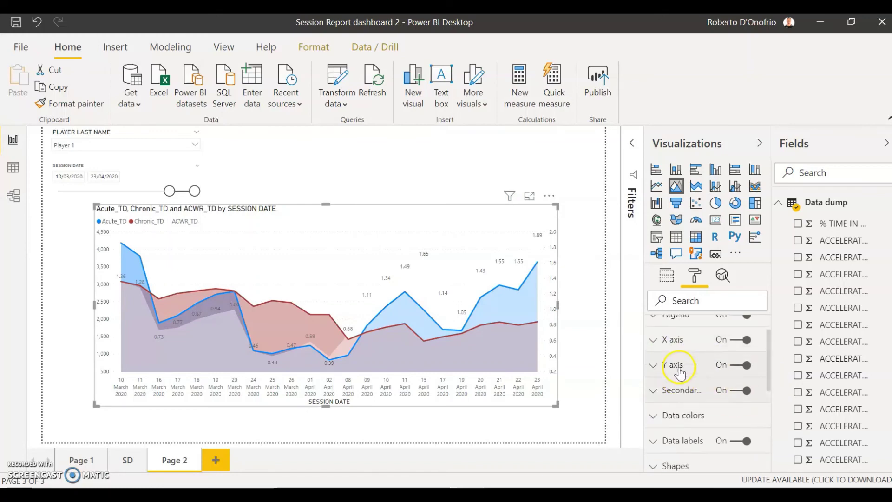
- Turn off the title of the area chart's X axis, close its settings and keep the legend on
{"action": "left_click", "coordinate": [674, 340]}
{"action": "scroll", "coordinate": [704, 398], "scroll_direction": "down", "scroll_amount": 2}
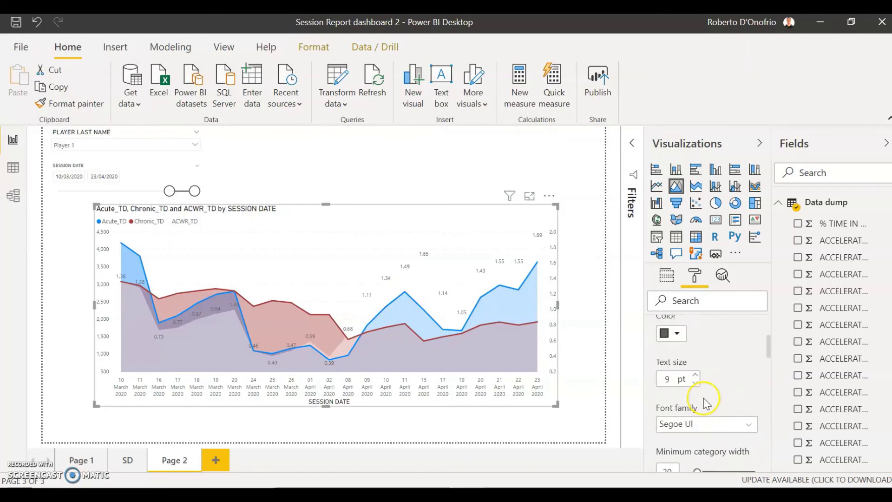
{"action": "scroll", "coordinate": [705, 401], "scroll_direction": "down", "scroll_amount": 5}
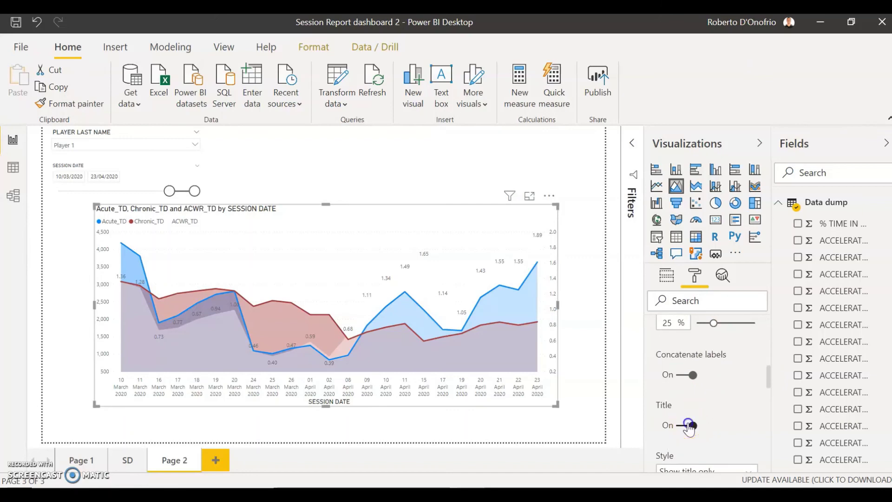
{"action": "left_click", "coordinate": [689, 425]}
{"action": "scroll", "coordinate": [730, 399], "scroll_direction": "up", "scroll_amount": 5}
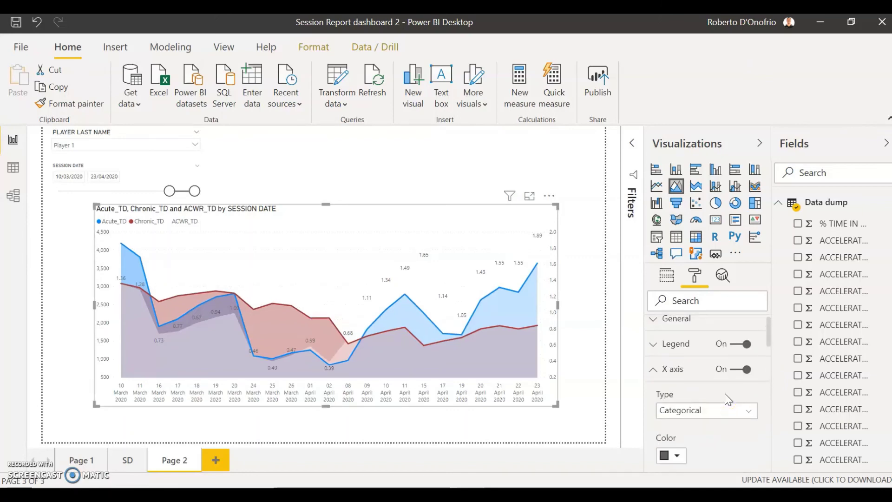
{"action": "left_click", "coordinate": [673, 369]}
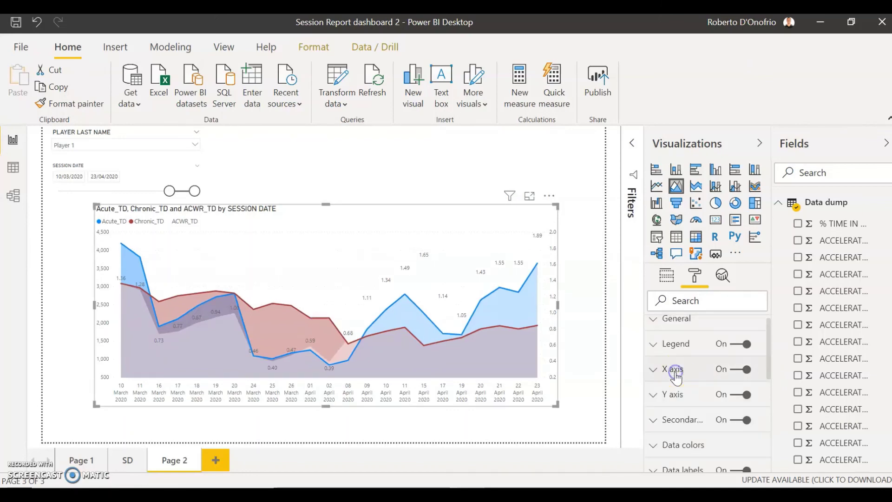
{"action": "left_click", "coordinate": [744, 344]}
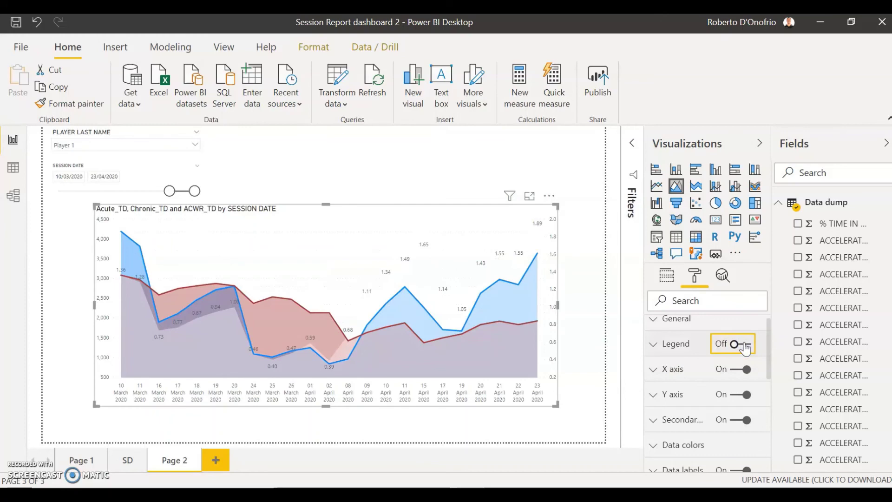
{"action": "left_click", "coordinate": [745, 346]}
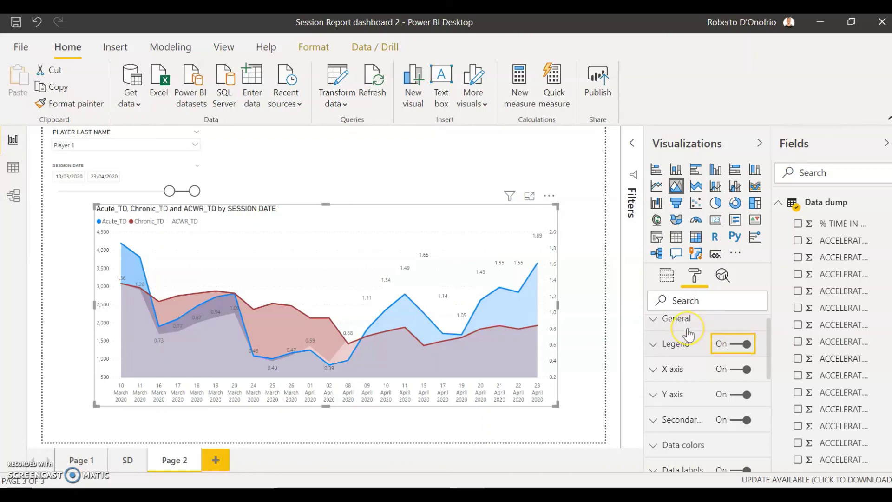
- Rename the area chart's title to "A:C Ratio" and deselect the chart
{"action": "scroll", "coordinate": [688, 333], "scroll_direction": "down", "scroll_amount": 5}
{"action": "left_click", "coordinate": [677, 372]}
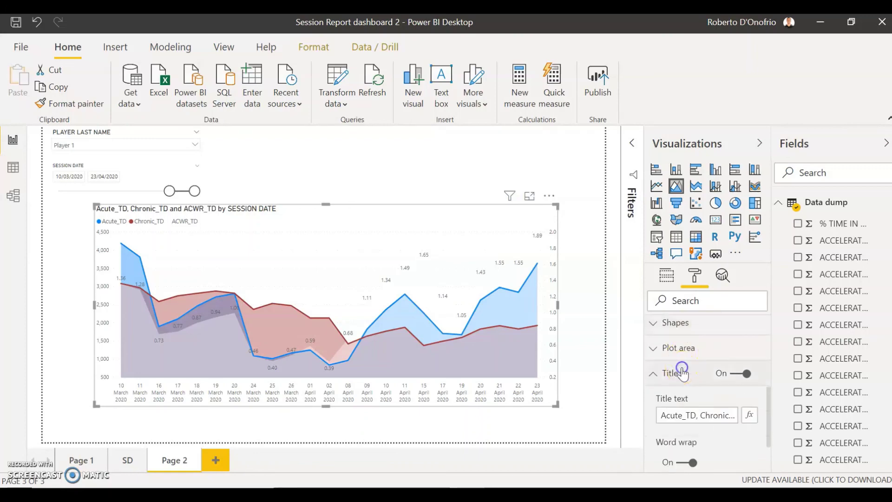
{"action": "left_click", "coordinate": [702, 414]}
{"action": "key", "text": "ctrl+a"}
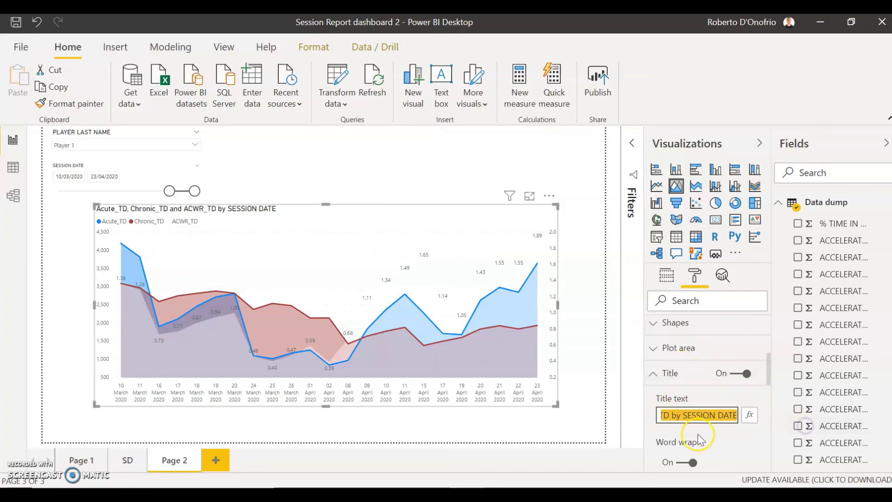
{"action": "type", "text": "A:C Ratio"}
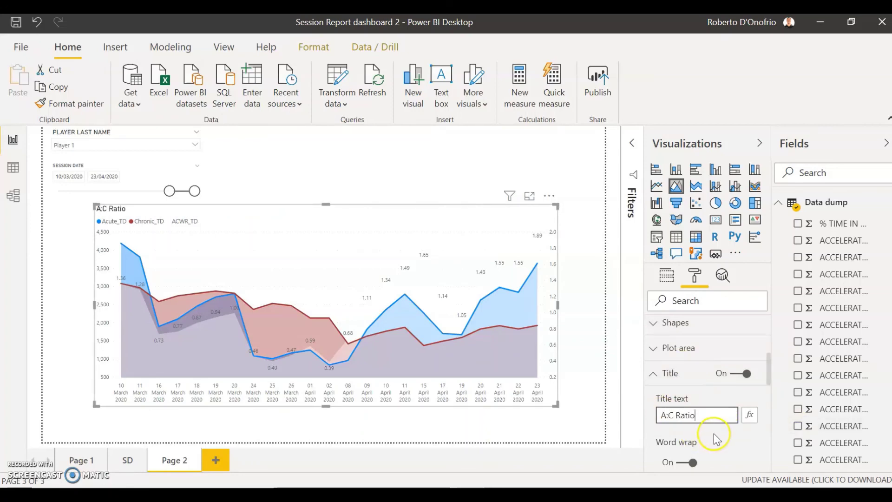
{"action": "left_click", "coordinate": [594, 307]}
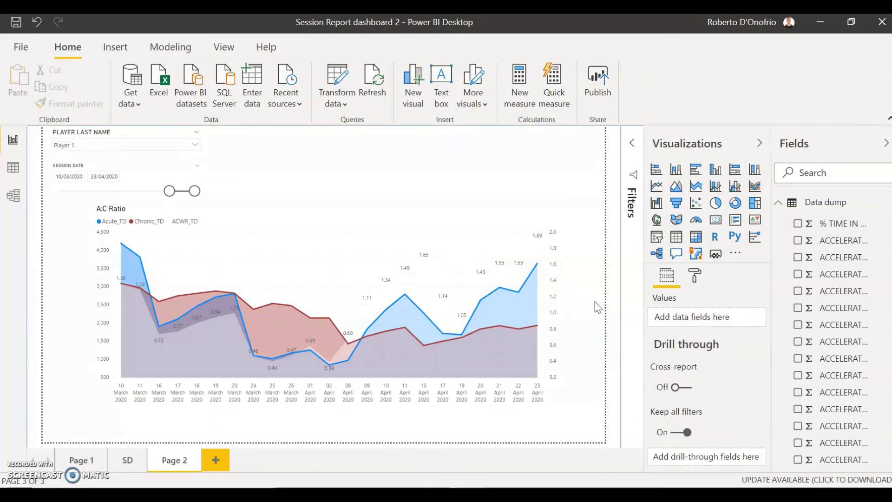
- Set the text size of the A:C Ratio chart's data labels to 11 pt and deselect the chart
{"action": "left_click", "coordinate": [456, 209]}
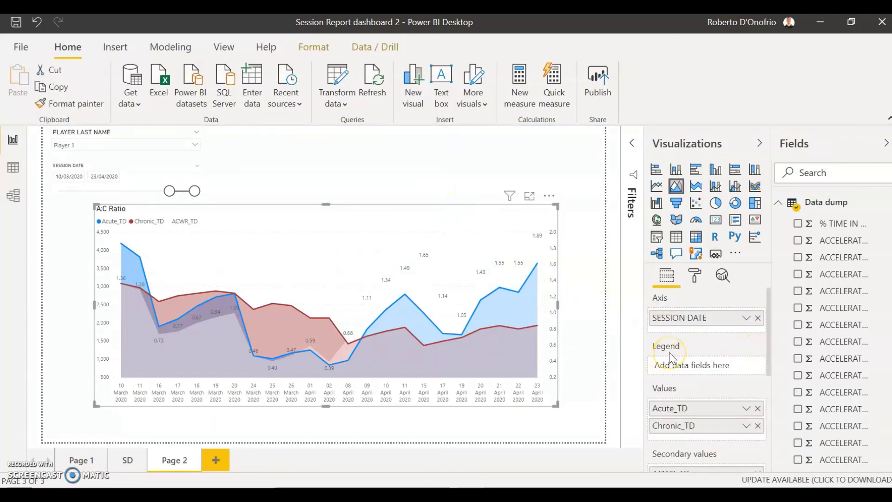
{"action": "left_click", "coordinate": [695, 276]}
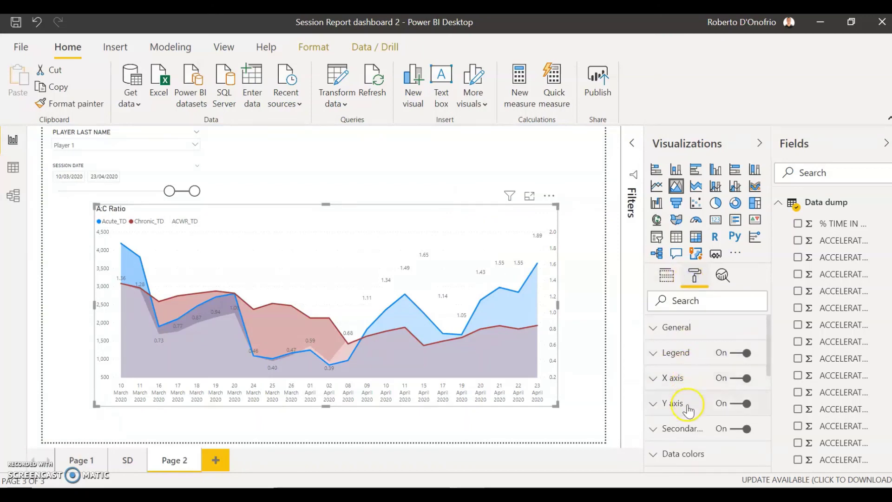
{"action": "scroll", "coordinate": [687, 423], "scroll_direction": "down", "scroll_amount": 2}
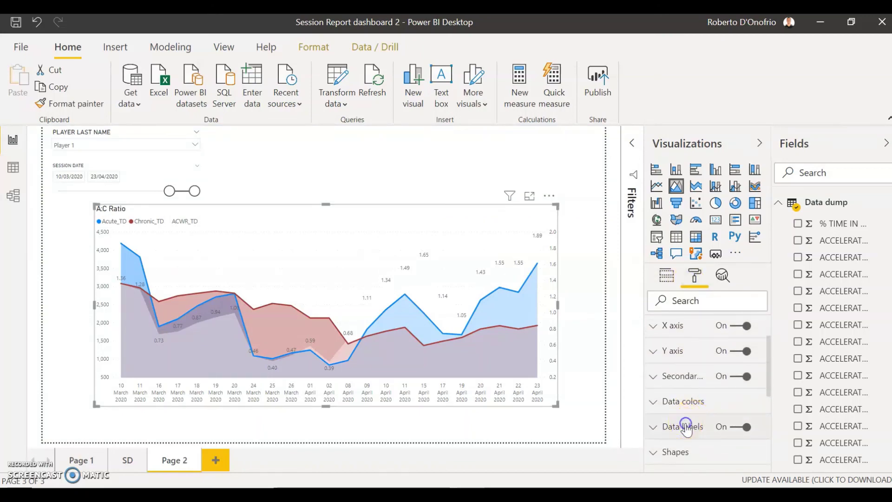
{"action": "left_click", "coordinate": [686, 427]}
{"action": "scroll", "coordinate": [715, 410], "scroll_direction": "down", "scroll_amount": 3}
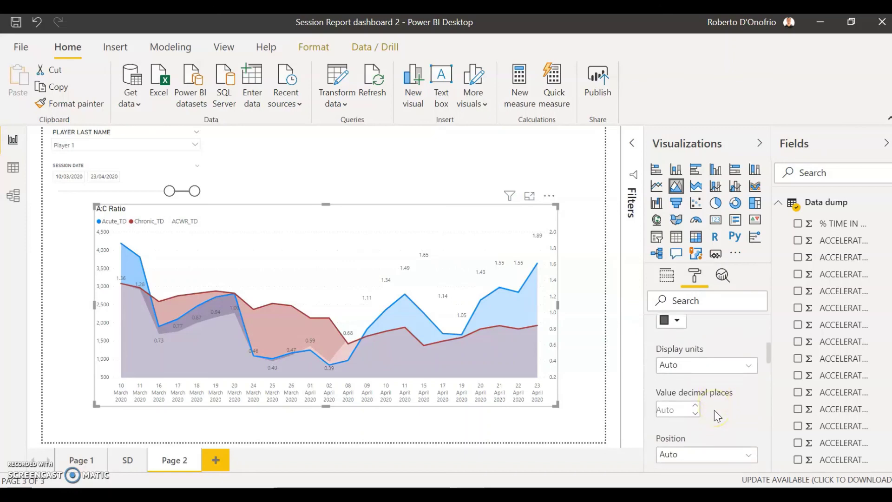
{"action": "scroll", "coordinate": [715, 410], "scroll_direction": "down", "scroll_amount": 2}
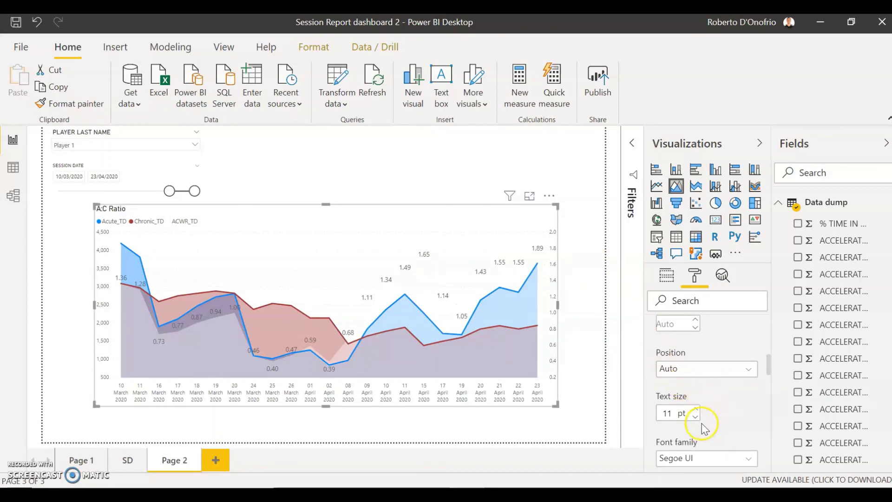
{"action": "left_click", "coordinate": [696, 416]}
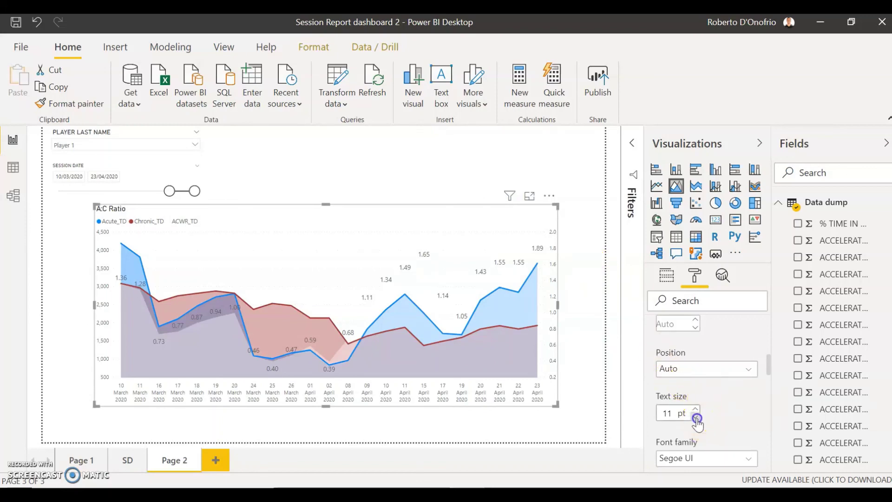
{"action": "left_click", "coordinate": [589, 286]}
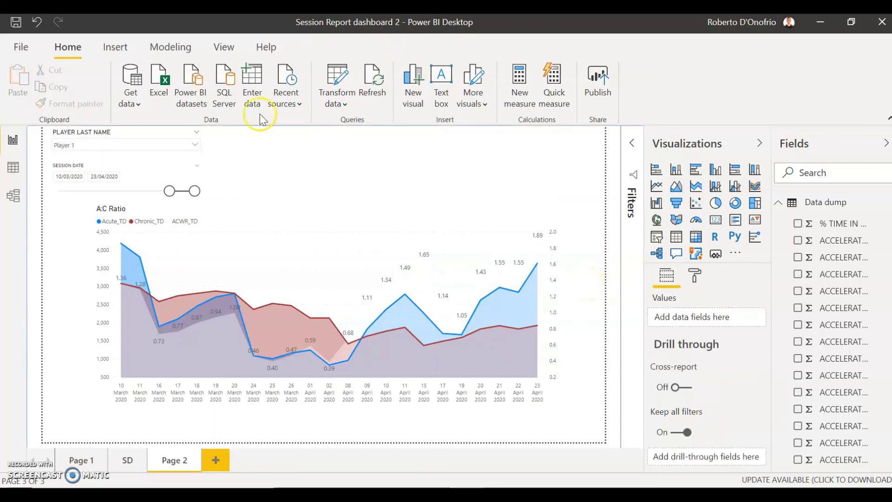
- Widen the session date slicer's range to start on 17/01/2020 and end on 23/04/2020
{"action": "left_click", "coordinate": [170, 191]}
{"action": "left_click_drag", "start_coordinate": [172, 195], "coordinate": [140, 197]}
{"action": "mouse_move", "coordinate": [200, 195]}
{"action": "left_mouse_down"}
{"action": "mouse_move", "coordinate": [162, 197]}
{"action": "mouse_move", "coordinate": [204, 194]}
{"action": "left_mouse_up"}
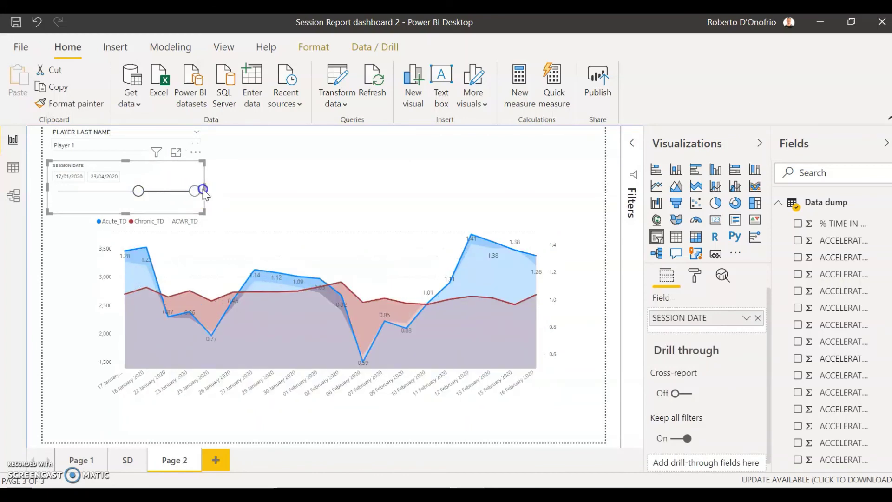
{"action": "left_click", "coordinate": [69, 176]}
{"action": "left_click", "coordinate": [122, 266]}
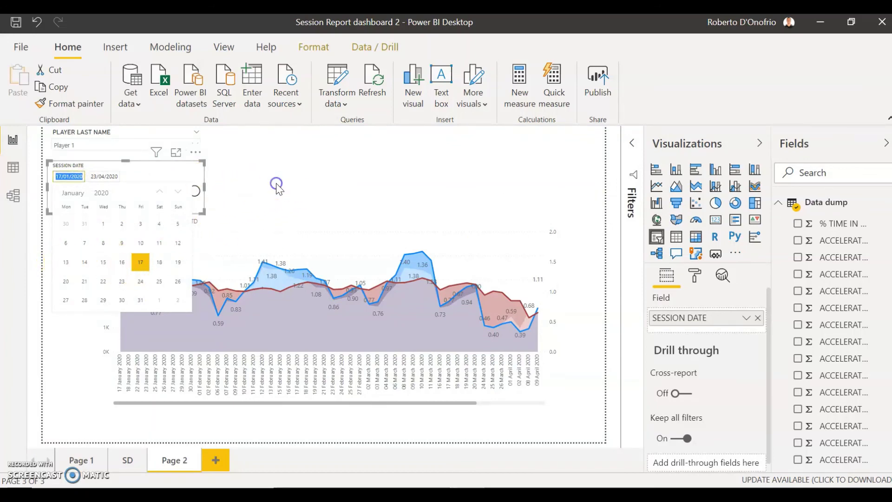
{"action": "left_click", "coordinate": [276, 184]}
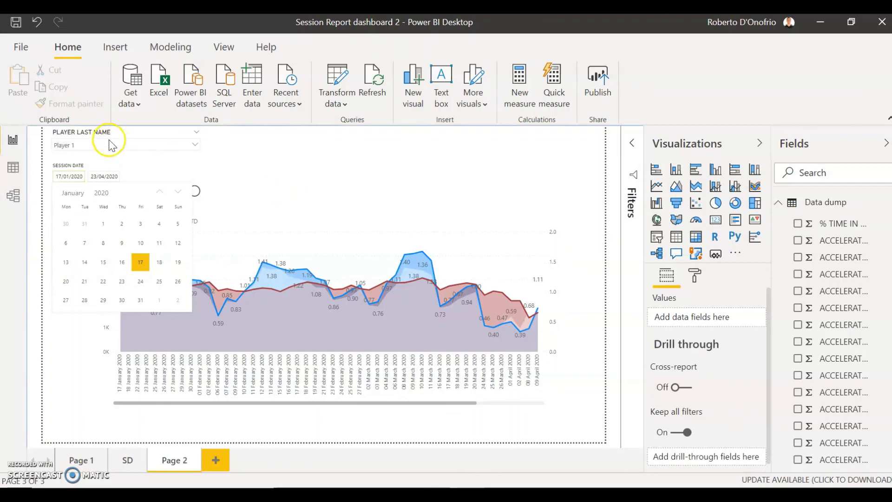
- Switch the player slicer through Players 11, 12 and 14 to compare their charts, and leave Player 13 selected
{"action": "left_click", "coordinate": [174, 145]}
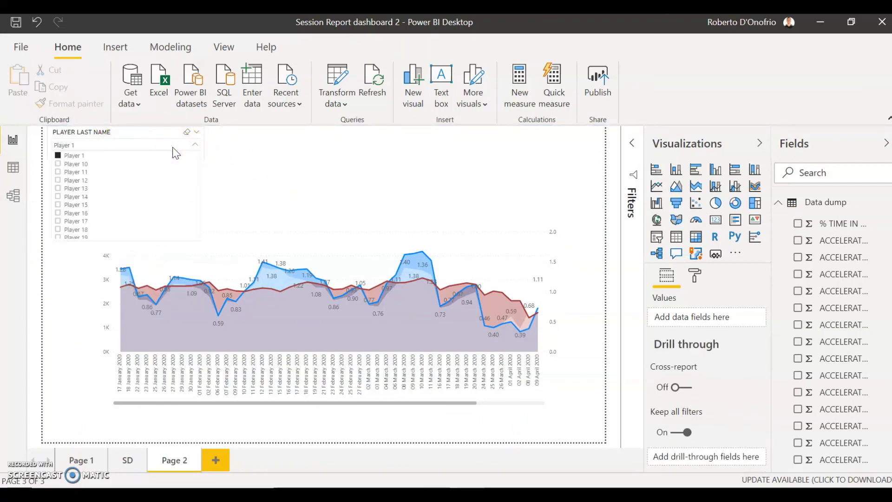
{"action": "left_click", "coordinate": [93, 175]}
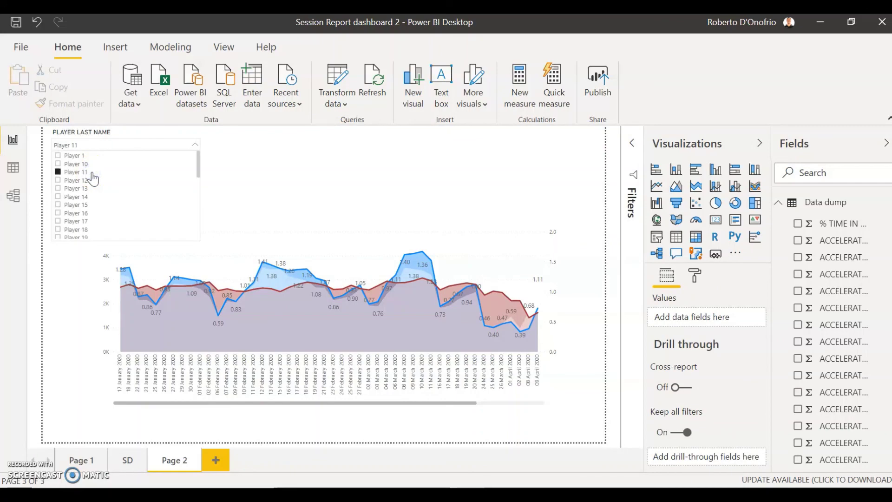
{"action": "left_click", "coordinate": [92, 180]}
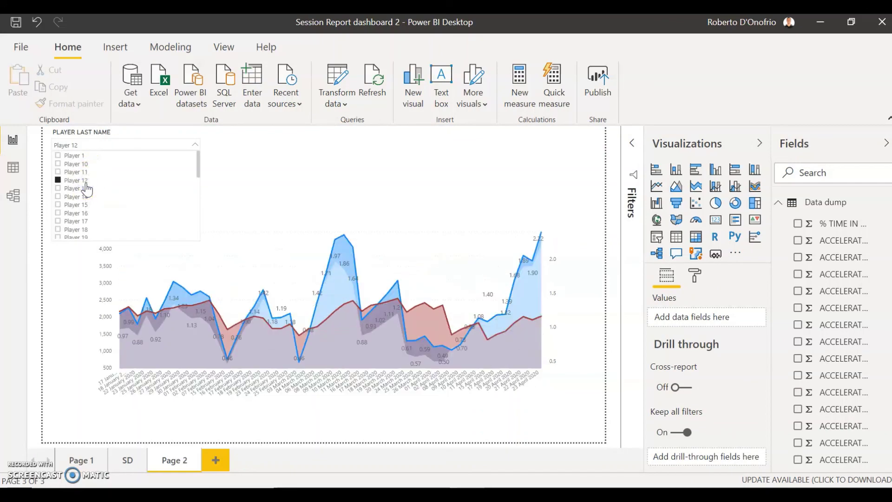
{"action": "left_click", "coordinate": [87, 188]}
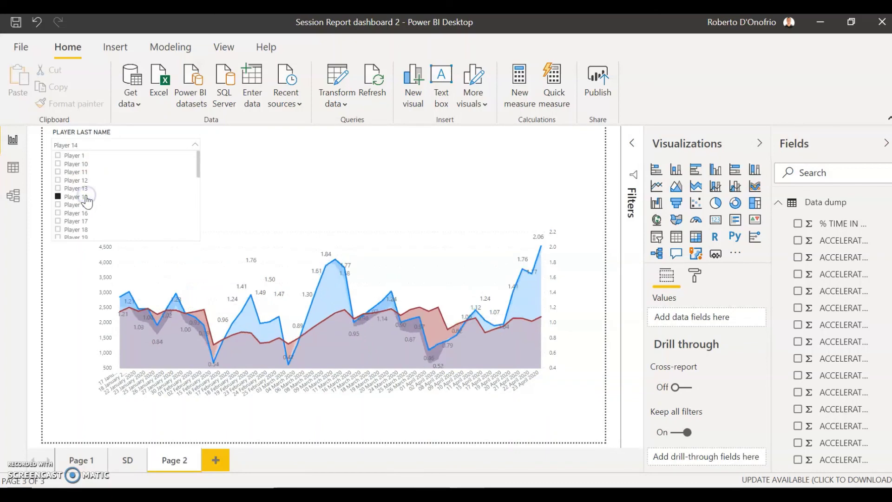
{"action": "left_click", "coordinate": [86, 189]}
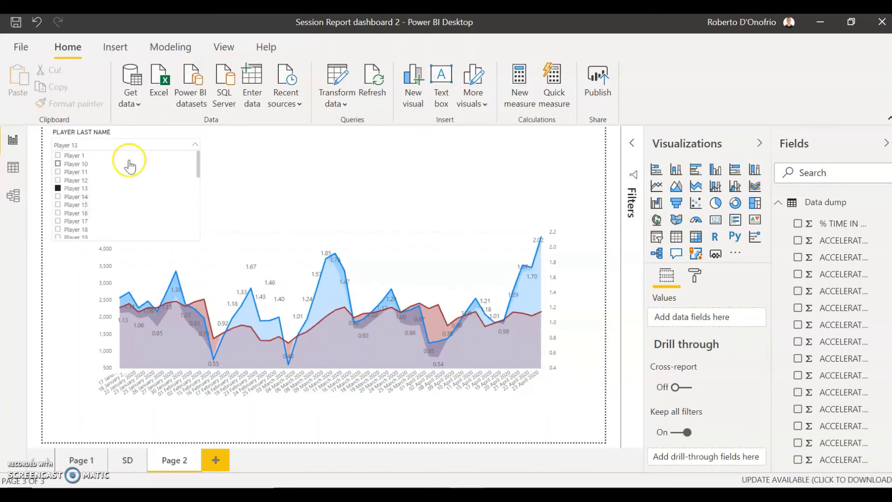
{"action": "left_click", "coordinate": [127, 145]}
{"action": "left_click", "coordinate": [289, 177]}
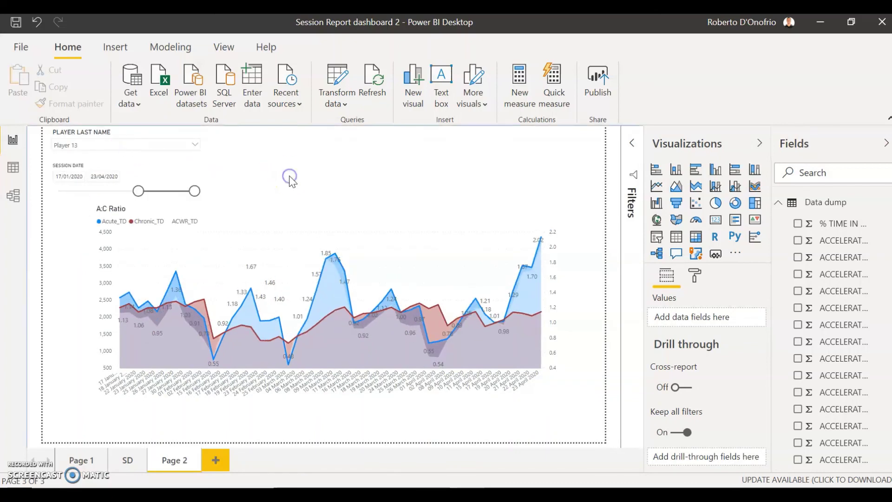